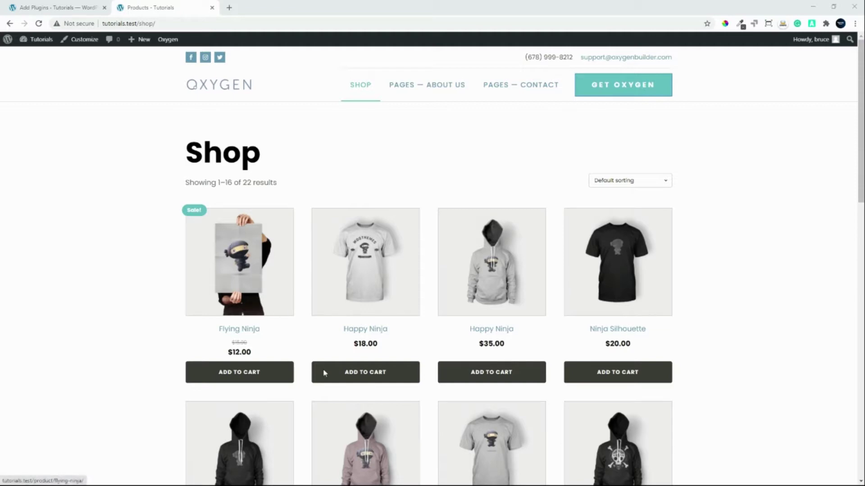
# Search plugins for 'side cart' and install WooCommerce Side Cart (Ajax)
pyautogui.click(64, 7)
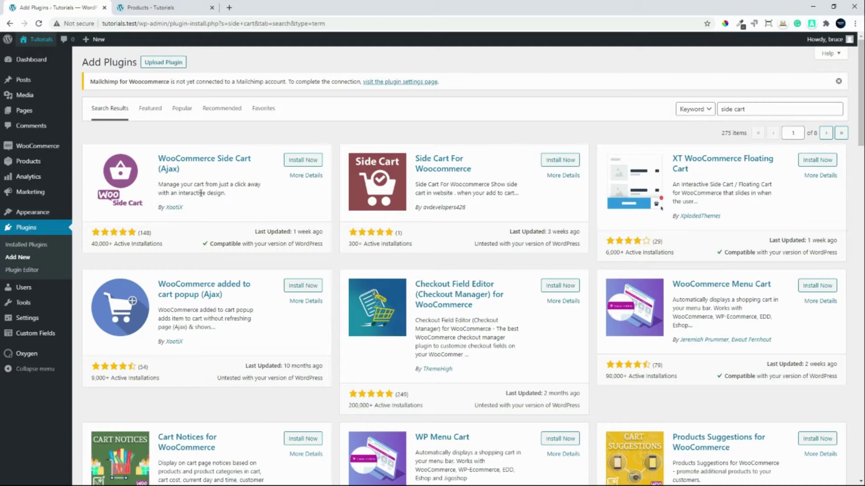
pyautogui.click(303, 161)
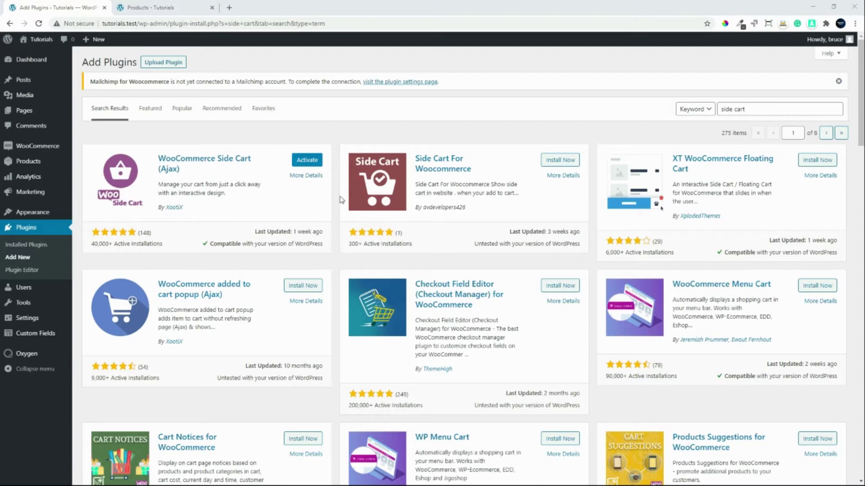
# Activate the Side Cart plugin and open its General settings page
pyautogui.click(308, 161)
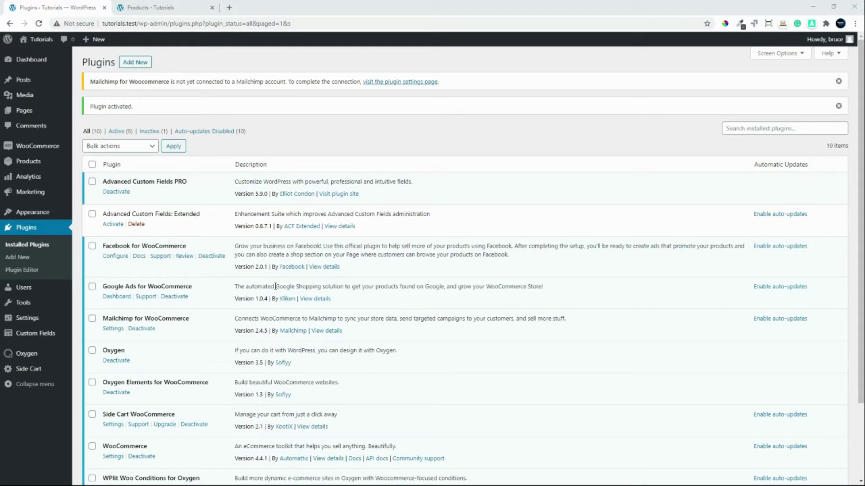
pyautogui.click(29, 372)
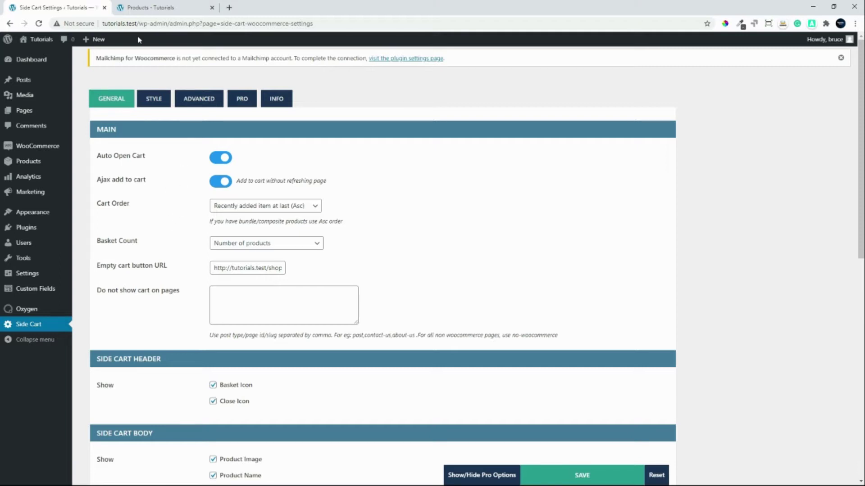
# Reload the shop, add Flying Ninja to the cart, and close the slide-out cart
pyautogui.click(159, 8)
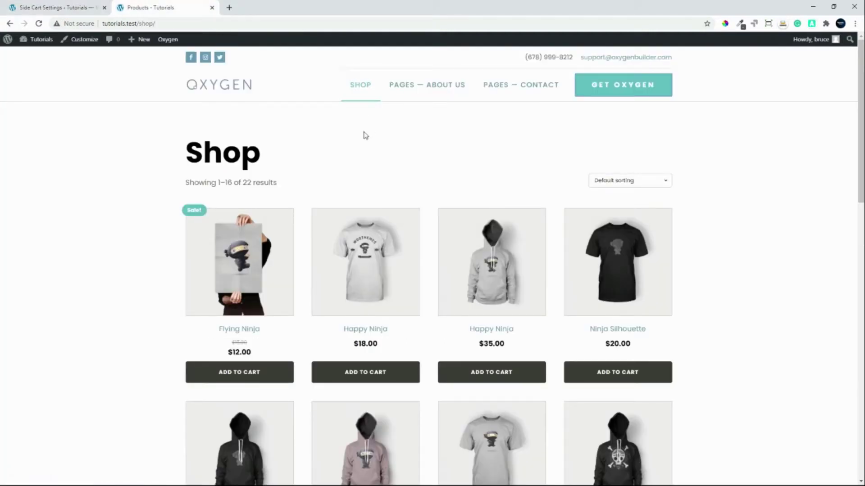
pyautogui.click(39, 24)
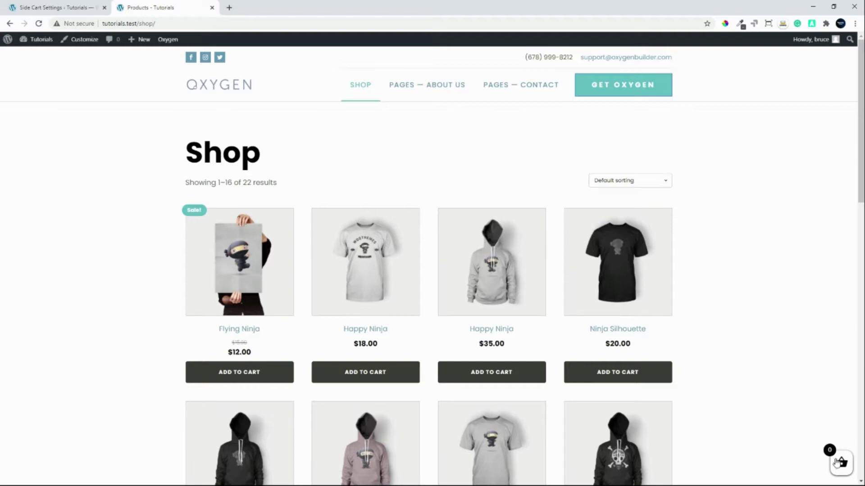
pyautogui.click(249, 376)
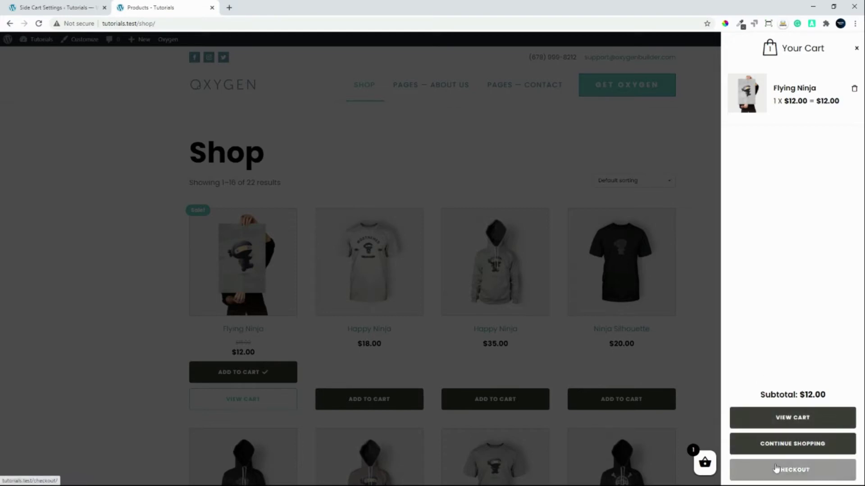
pyautogui.click(701, 338)
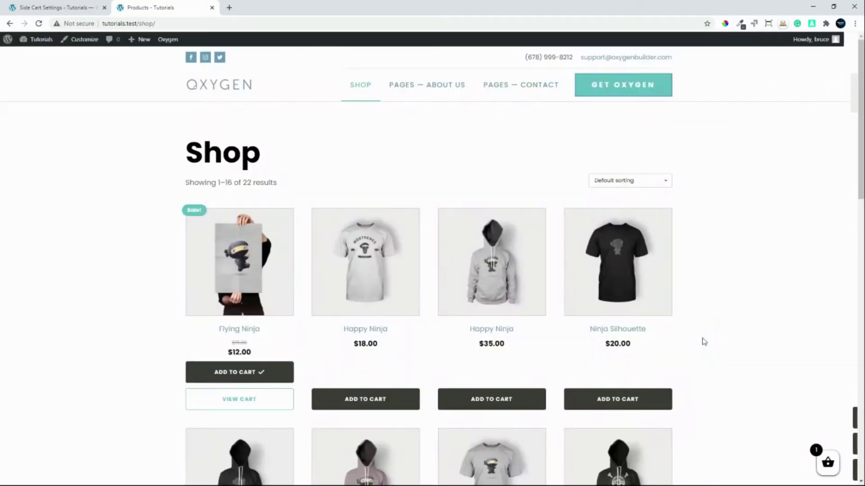
# Add Happy Ninja, then remove Flying Ninja via the side cart on the cart page
pyautogui.click(383, 288)
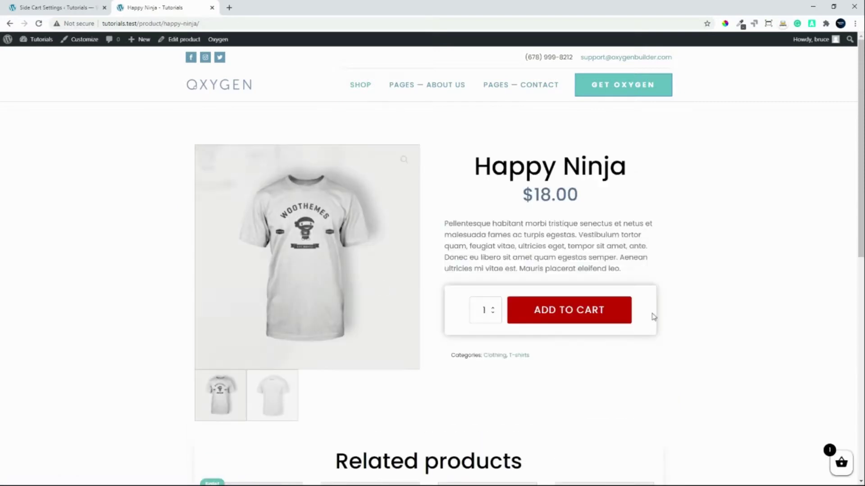
pyautogui.click(591, 314)
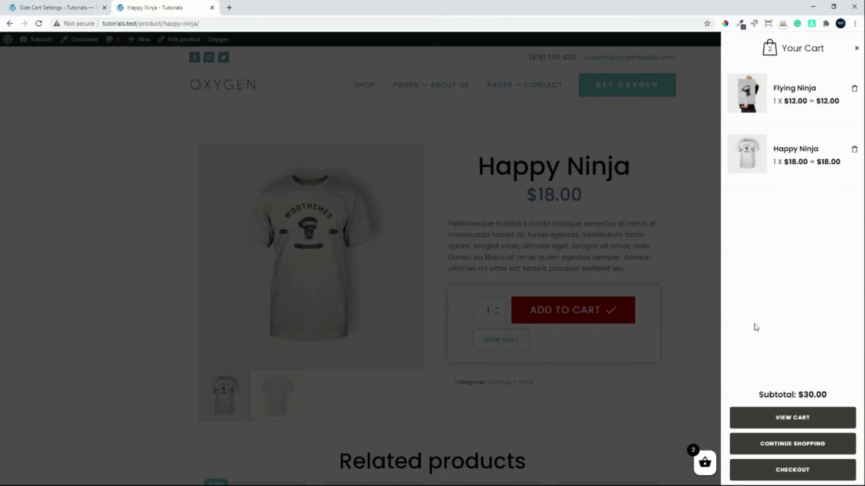
pyautogui.click(788, 424)
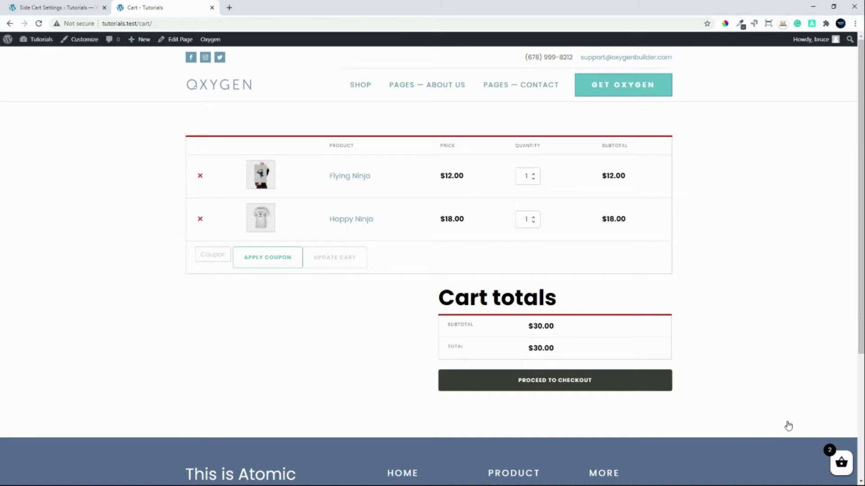
pyautogui.click(842, 463)
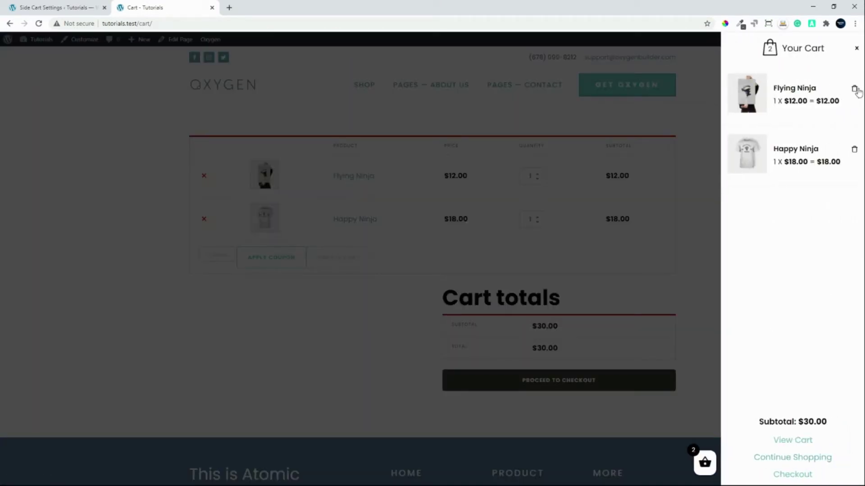
pyautogui.click(855, 90)
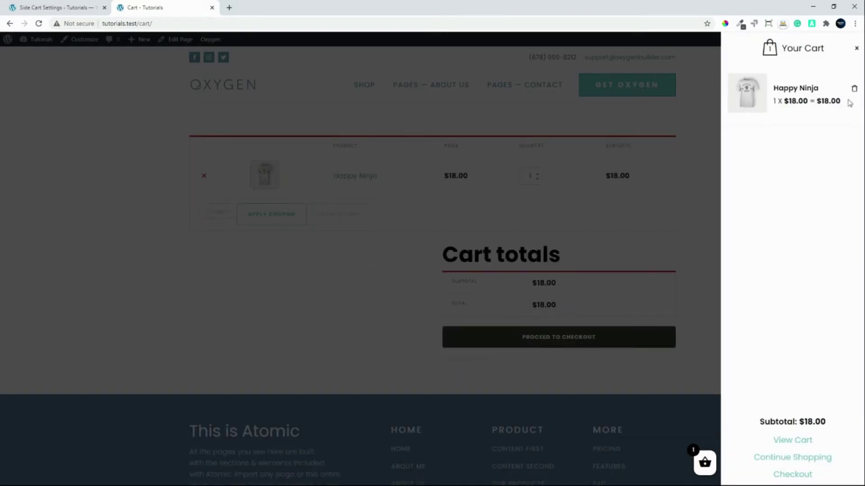
pyautogui.click(678, 235)
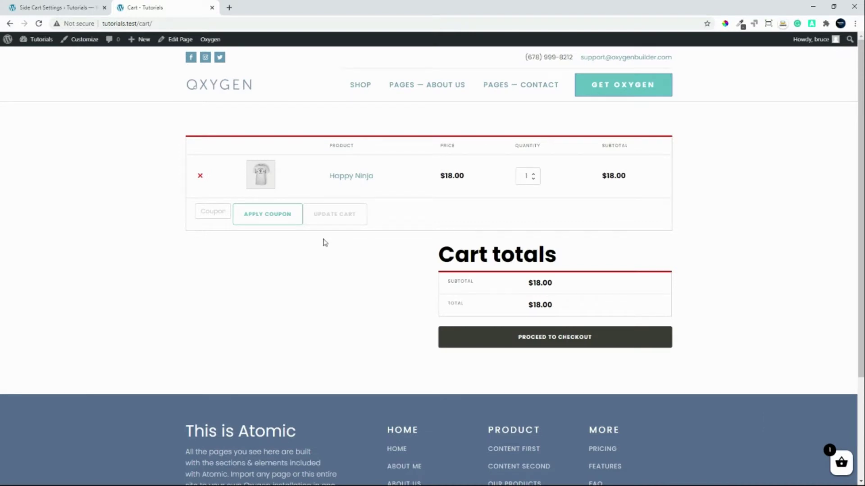
# Open DevTools in iPhone 5/SE mobile view, docked to the right
pyautogui.rightClick(299, 285)
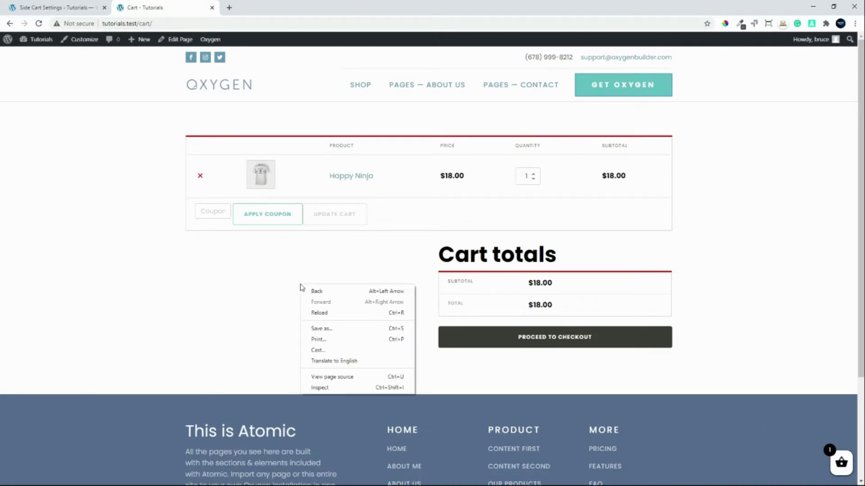
pyautogui.click(325, 391)
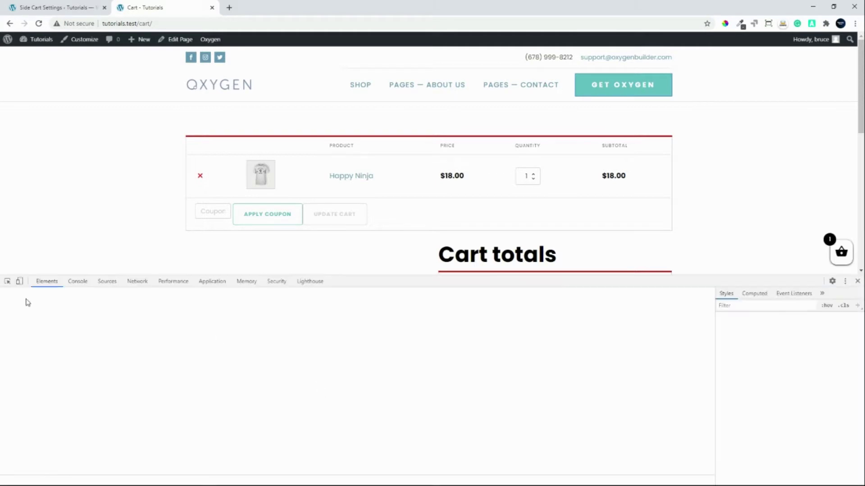
pyautogui.click(19, 282)
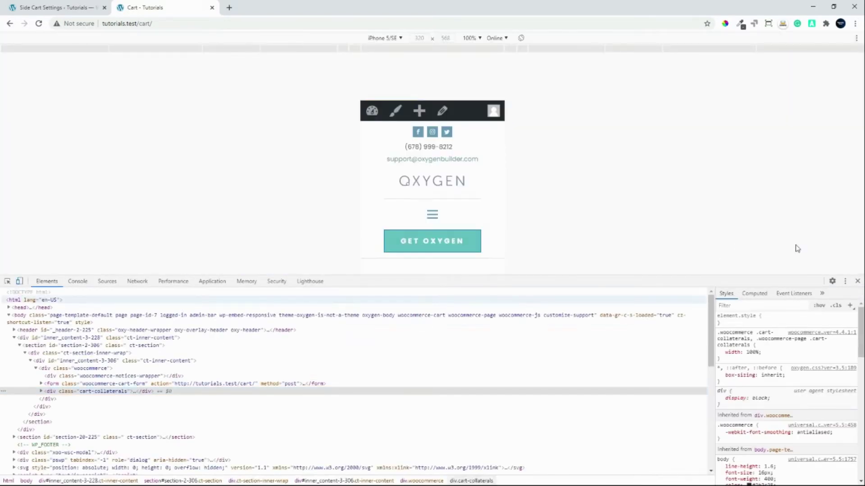
pyautogui.click(845, 282)
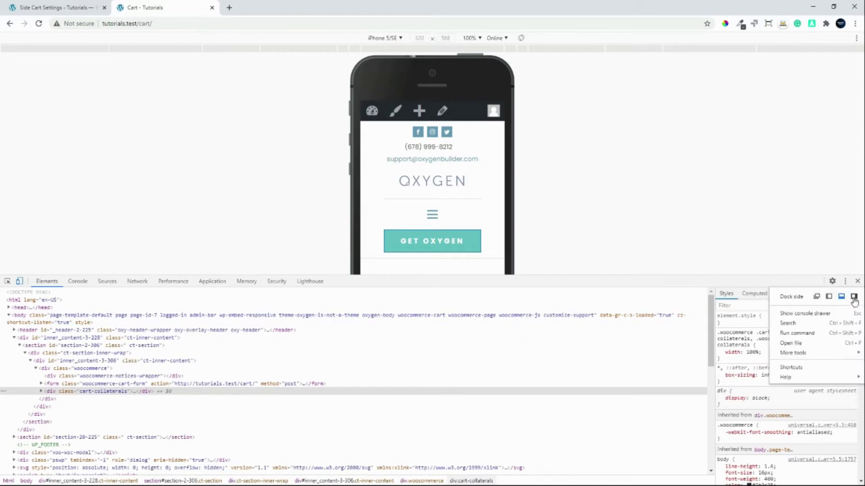
pyautogui.click(852, 297)
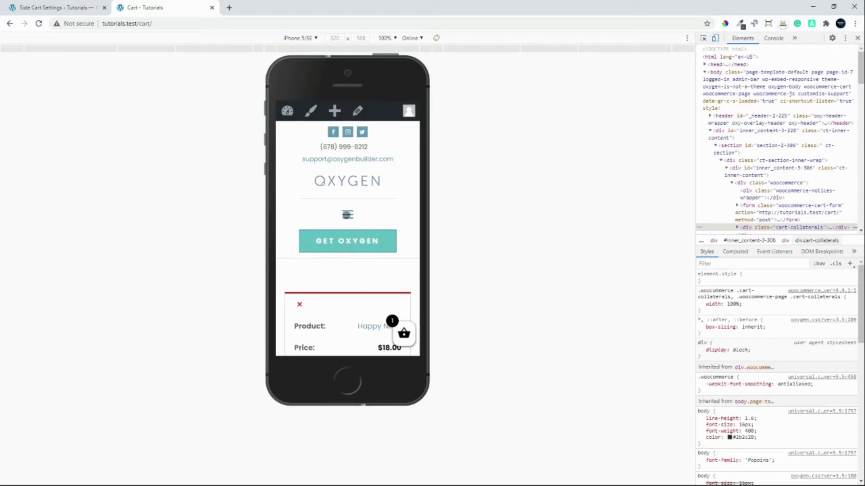
# Test the slide-out cart in mobile view and browse the Happy Ninja product page
pyautogui.click(404, 333)
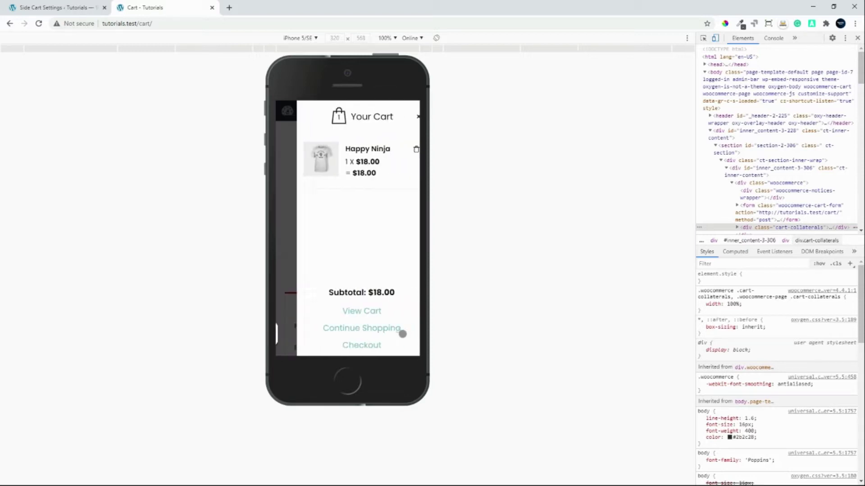
pyautogui.click(360, 148)
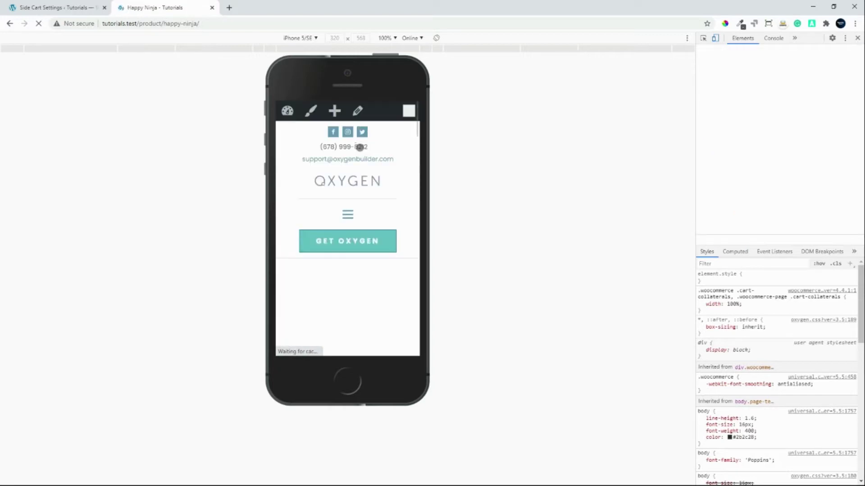
pyautogui.scroll(-2, 369, 286)
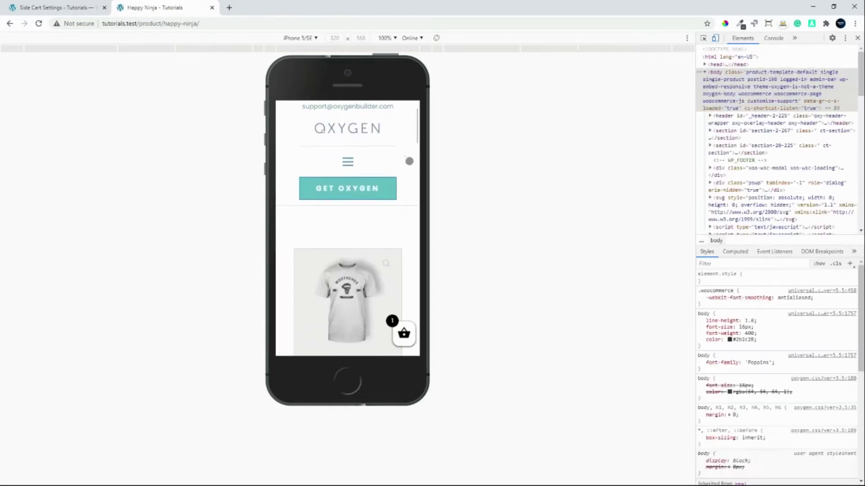
pyautogui.scroll(-1, 386, 166)
pyautogui.scroll(-10, 363, 286)
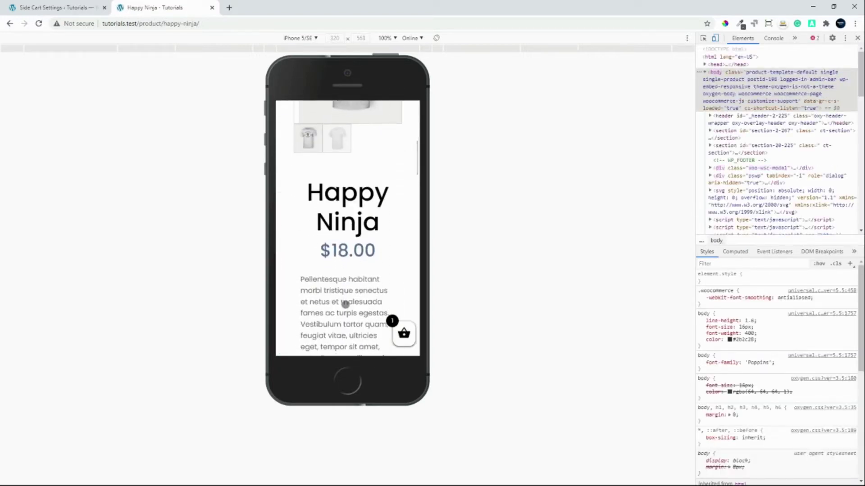
pyautogui.scroll(-3, 367, 211)
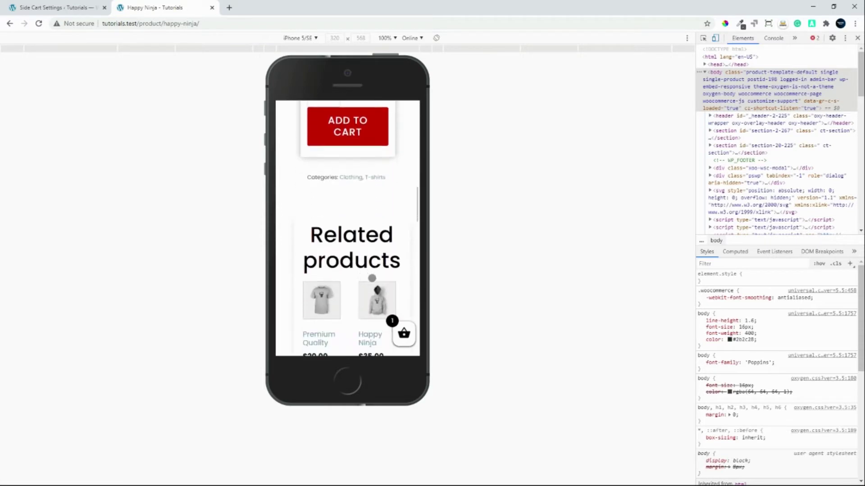
# Open and close the side cart on the T-shirts page, then close DevTools
pyautogui.click(376, 178)
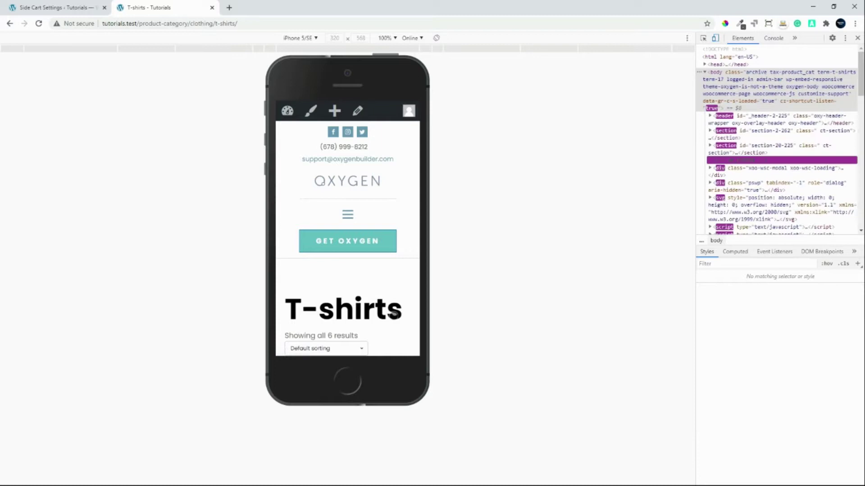
pyautogui.click(403, 334)
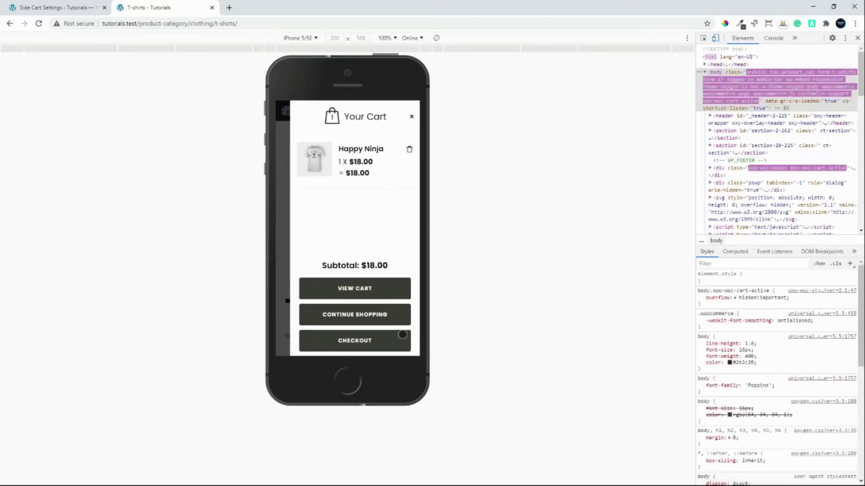
pyautogui.click(282, 272)
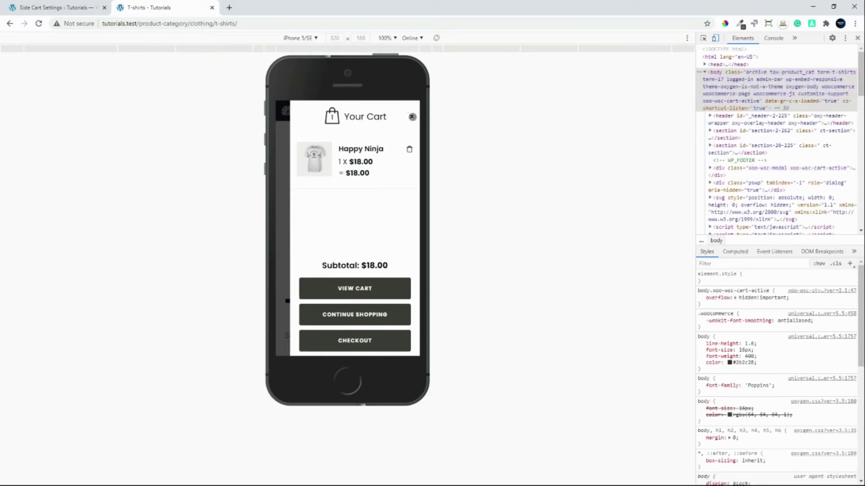
pyautogui.click(411, 116)
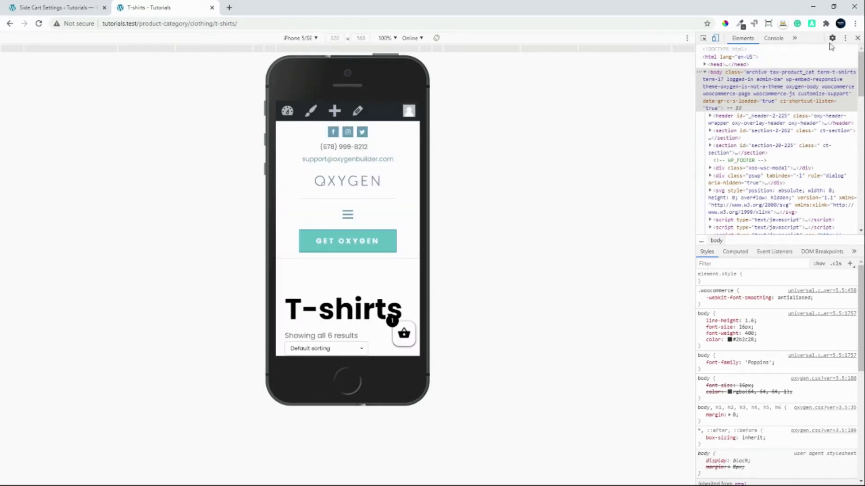
pyautogui.click(857, 38)
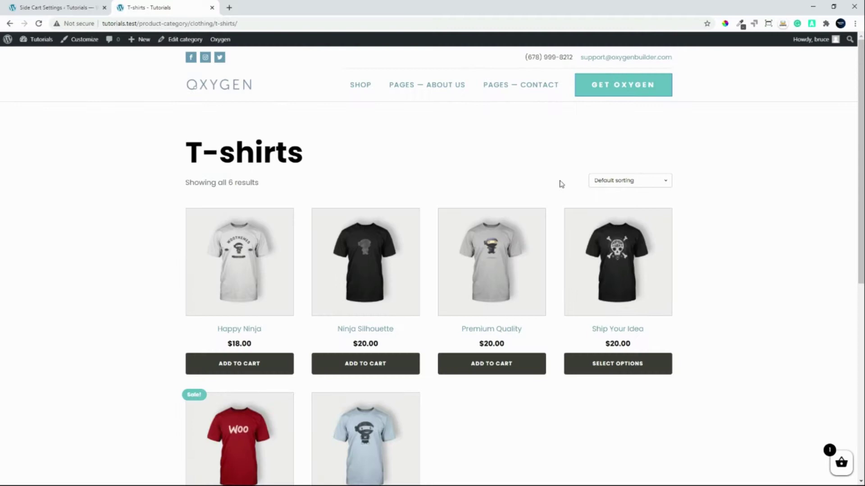
# Toggle the Side Cart PRO options on and off, leaving them hidden at the General tab top
pyautogui.click(50, 7)
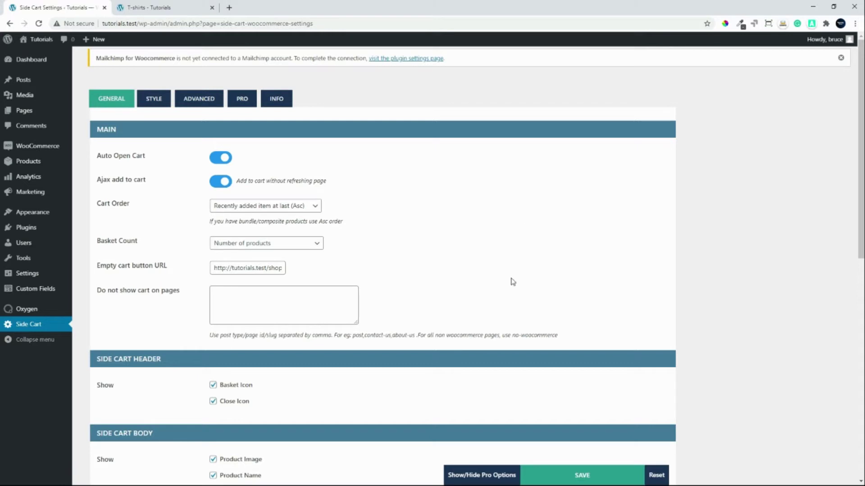
pyautogui.click(482, 480)
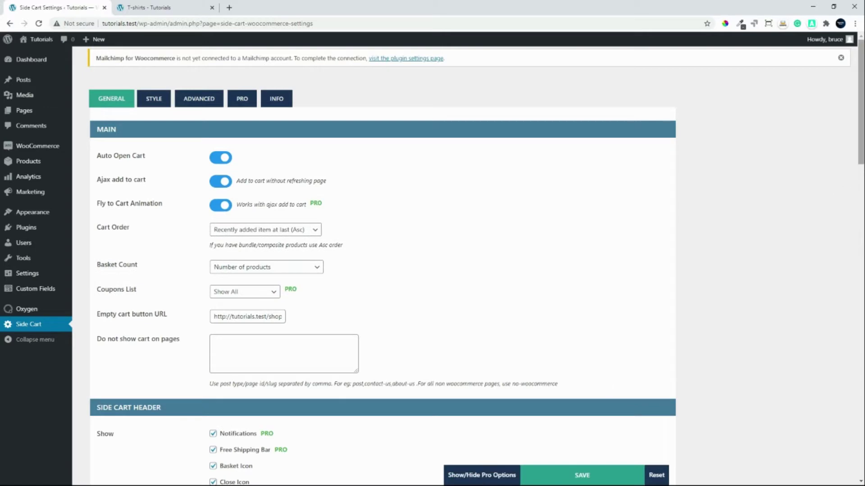
pyautogui.moveTo(859, 120); pyautogui.dragTo(838, 339)
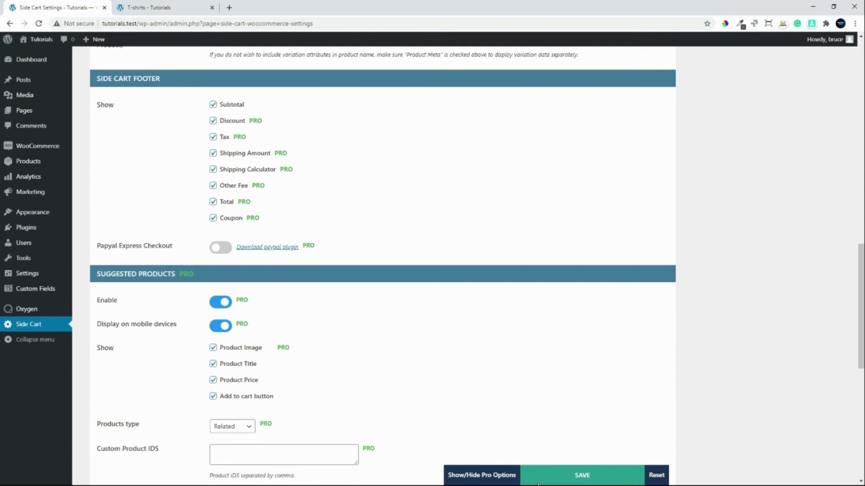
pyautogui.click(488, 473)
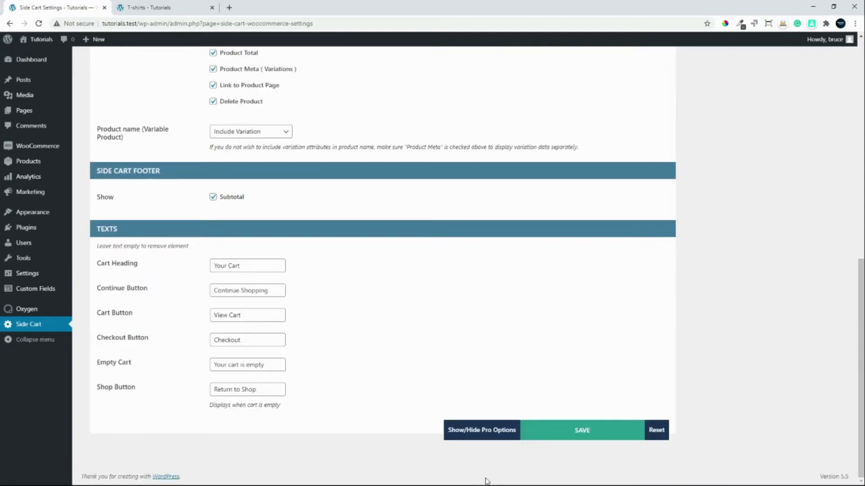
pyautogui.click(479, 435)
pyautogui.click(479, 476)
pyautogui.moveTo(861, 379); pyautogui.dragTo(862, 160)
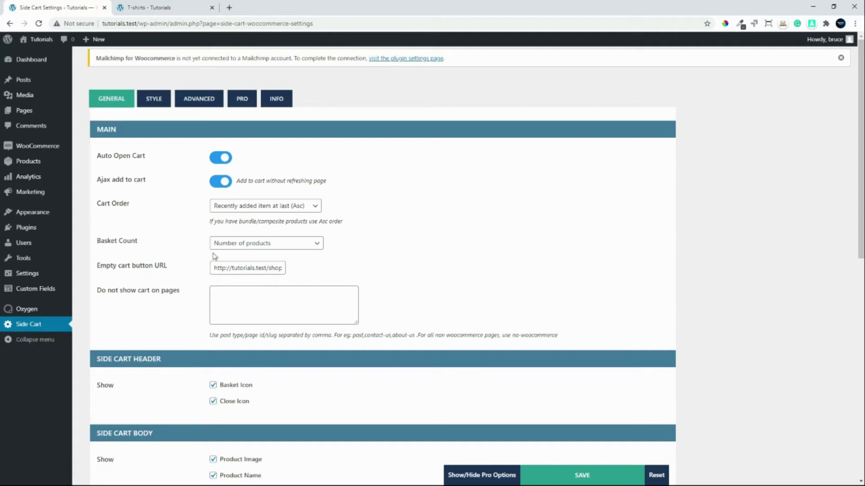
pyautogui.scroll(-2, 154, 225)
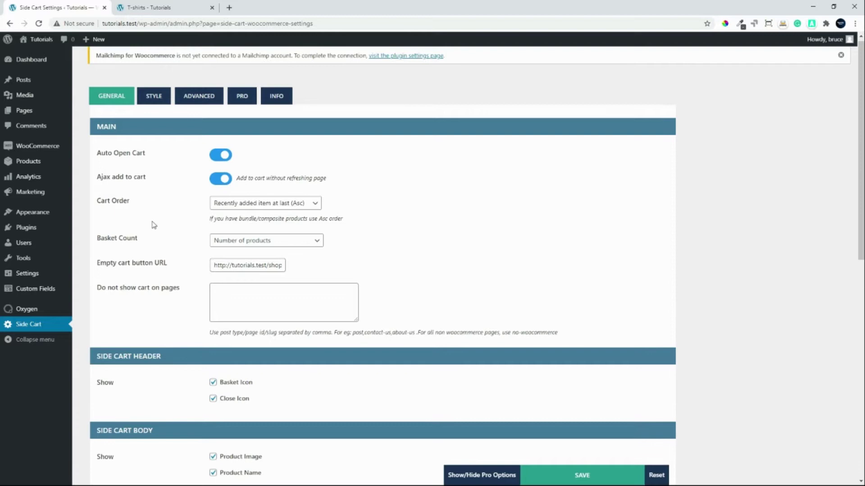
pyautogui.scroll(-3, 153, 224)
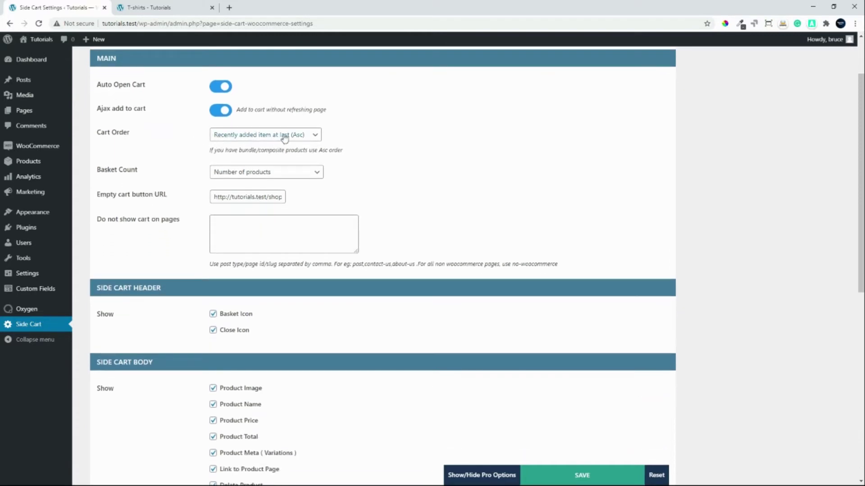
pyautogui.click(317, 136)
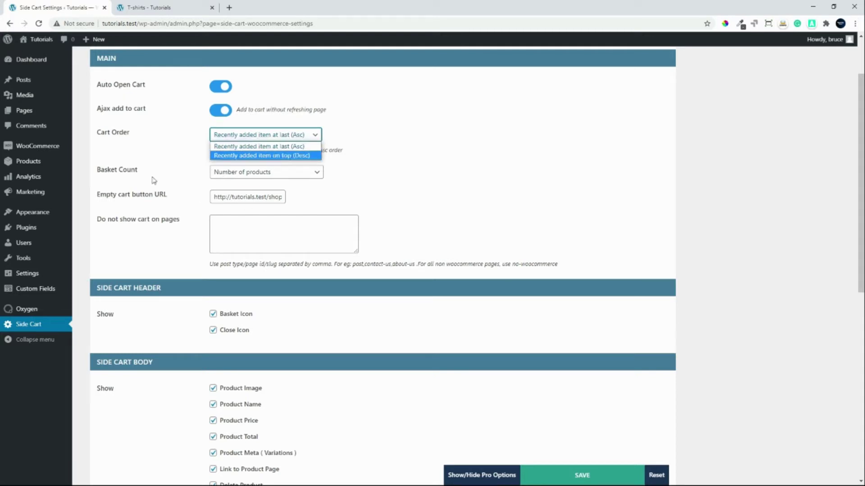
pyautogui.click(165, 174)
pyautogui.click(285, 174)
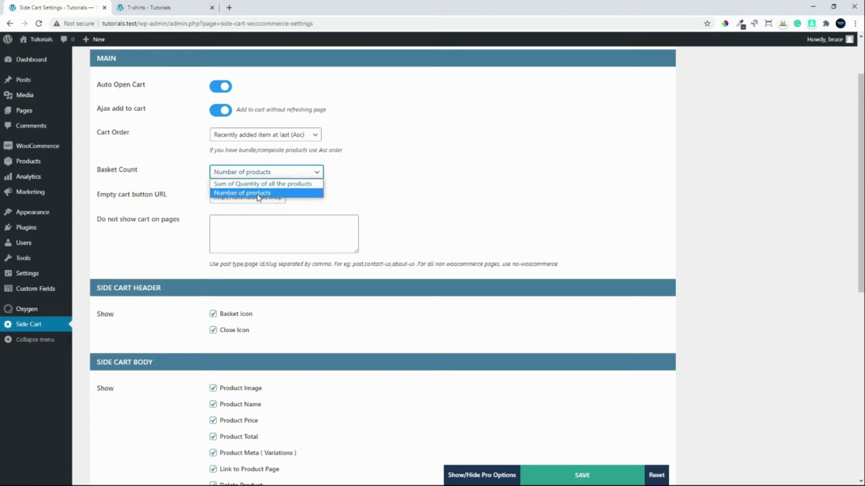
pyautogui.click(445, 188)
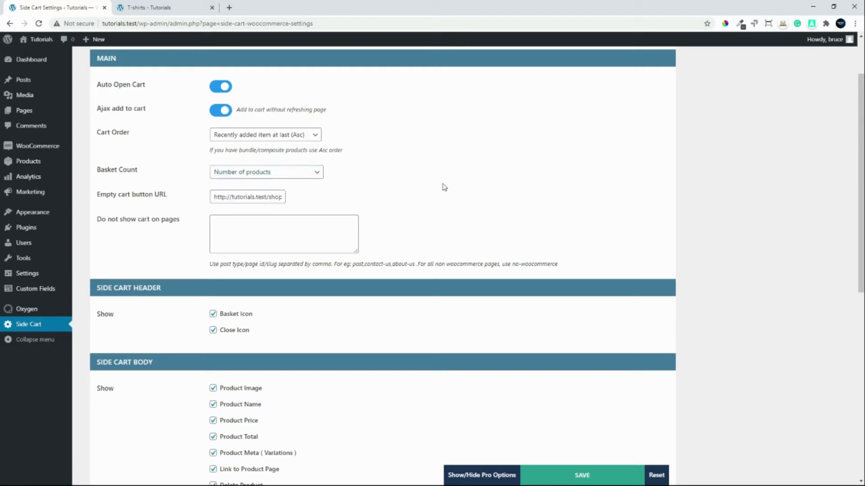
pyautogui.scroll(-2, 444, 187)
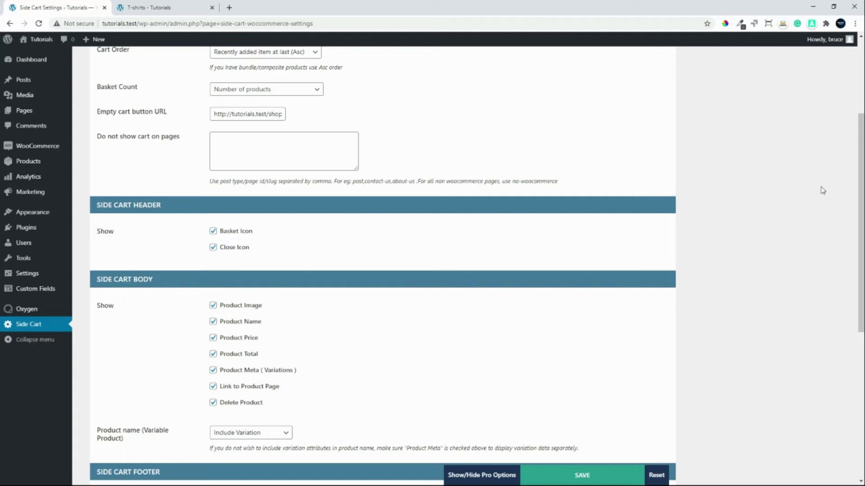
pyautogui.moveTo(861, 184); pyautogui.dragTo(863, 137)
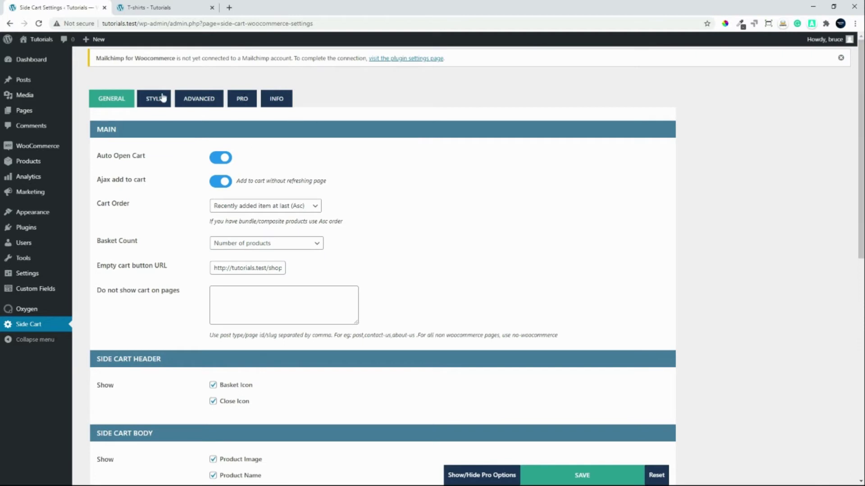
# On the Style tab, keep the side cart at Full Height, opening from the Right
pyautogui.click(150, 107)
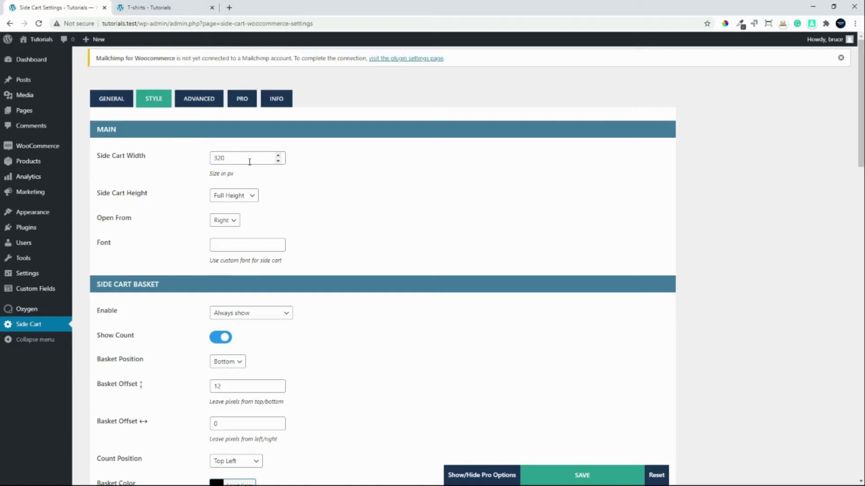
pyautogui.click(251, 196)
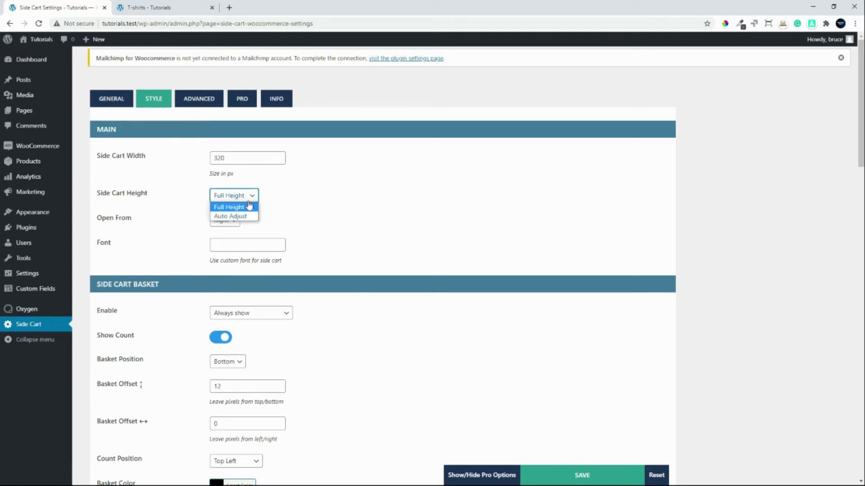
pyautogui.click(297, 213)
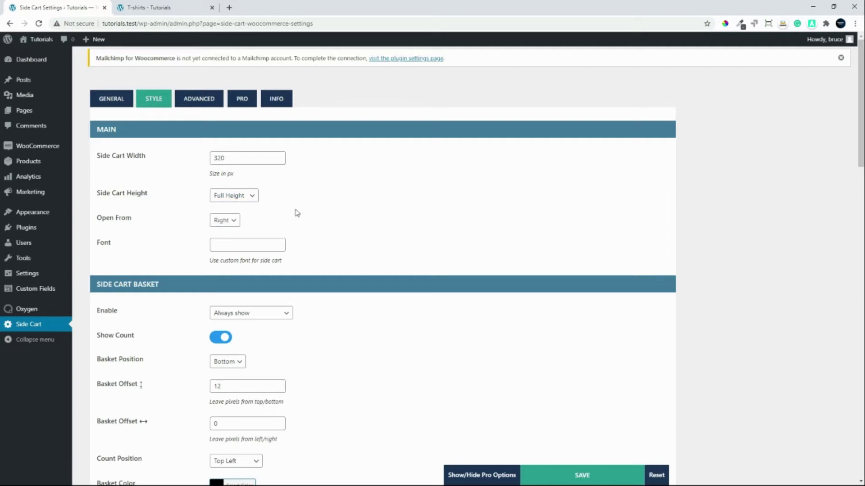
pyautogui.click(232, 222)
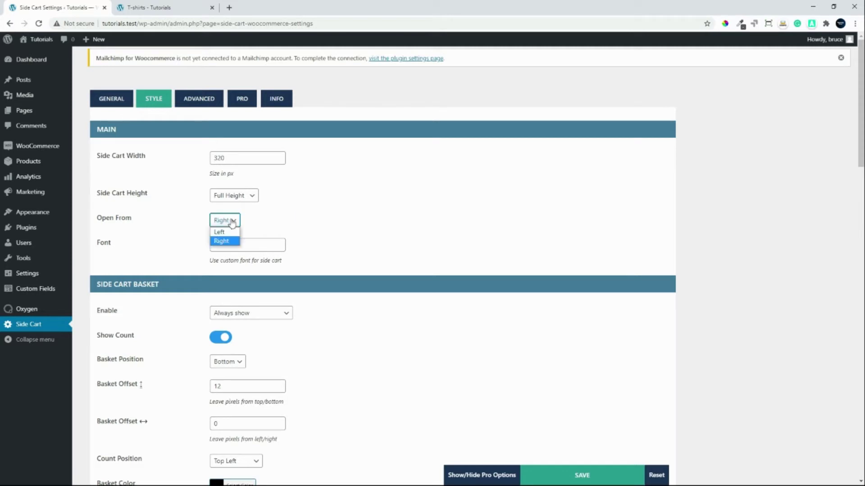
pyautogui.click(463, 228)
pyautogui.scroll(-1, 464, 228)
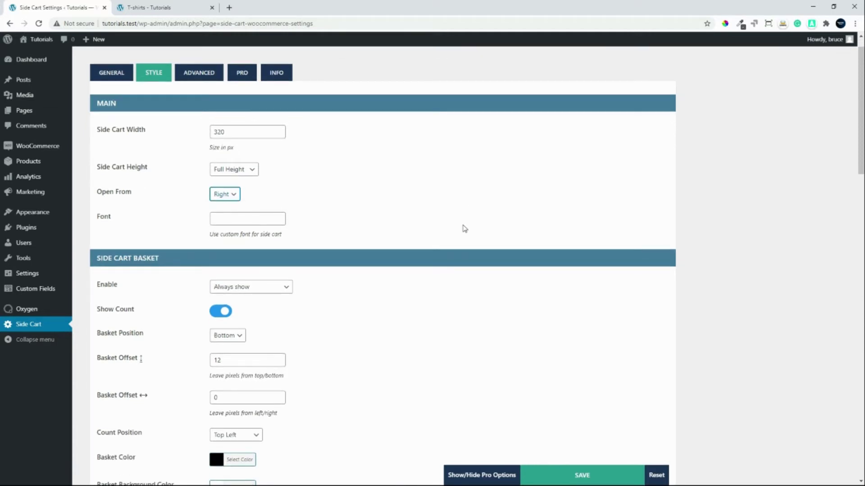
pyautogui.scroll(-1, 464, 228)
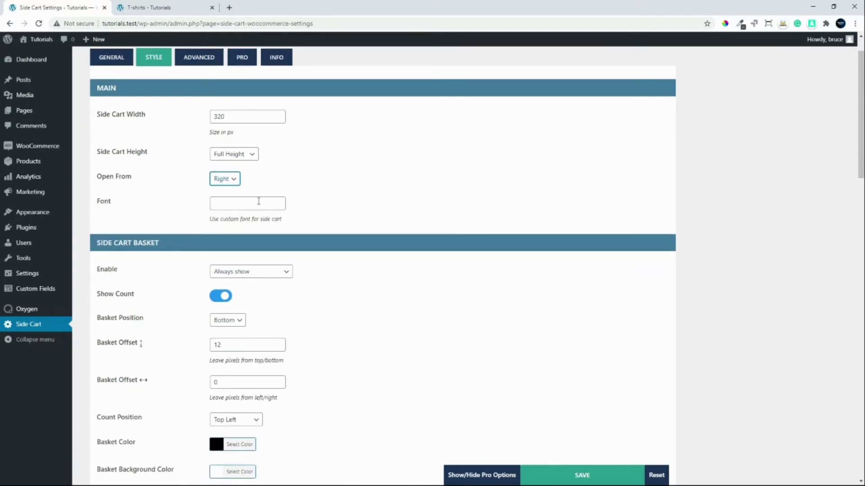
# Keep the basket always shown, positioned at the Bottom
pyautogui.click(259, 203)
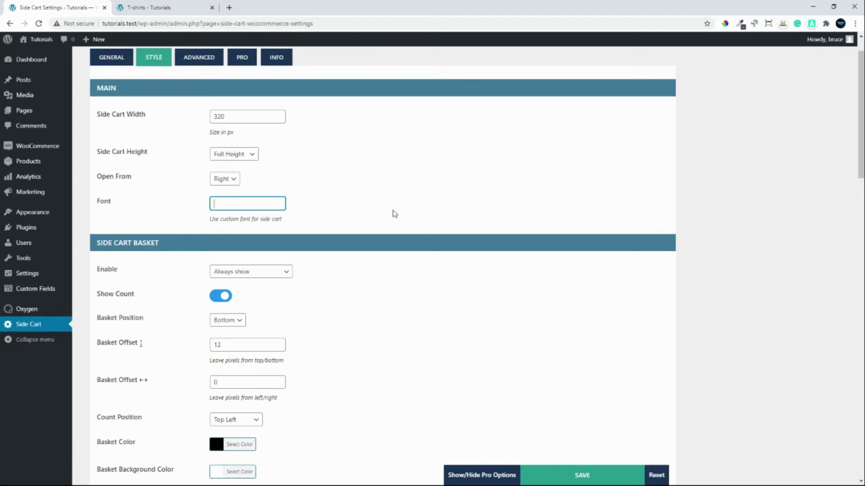
pyautogui.scroll(-3, 396, 213)
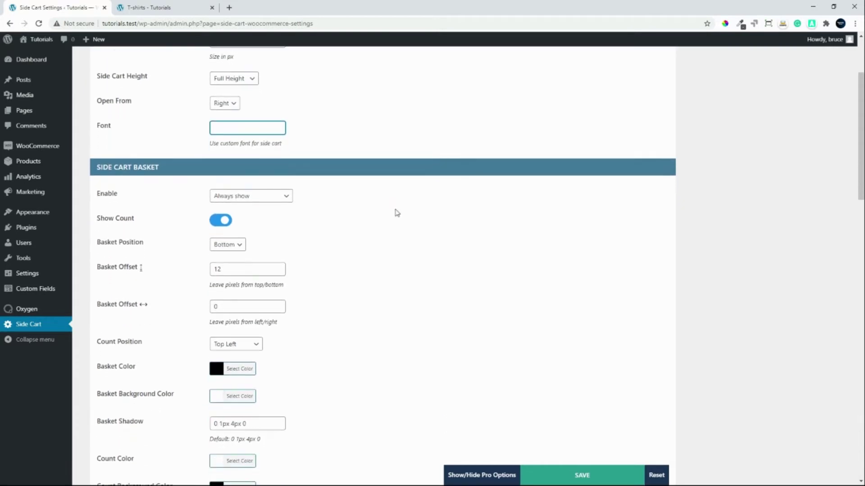
pyautogui.scroll(-2, 396, 213)
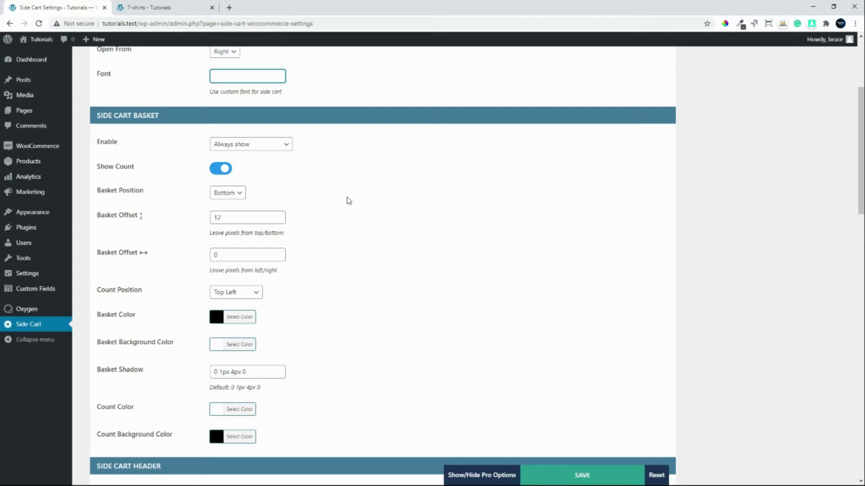
pyautogui.click(288, 143)
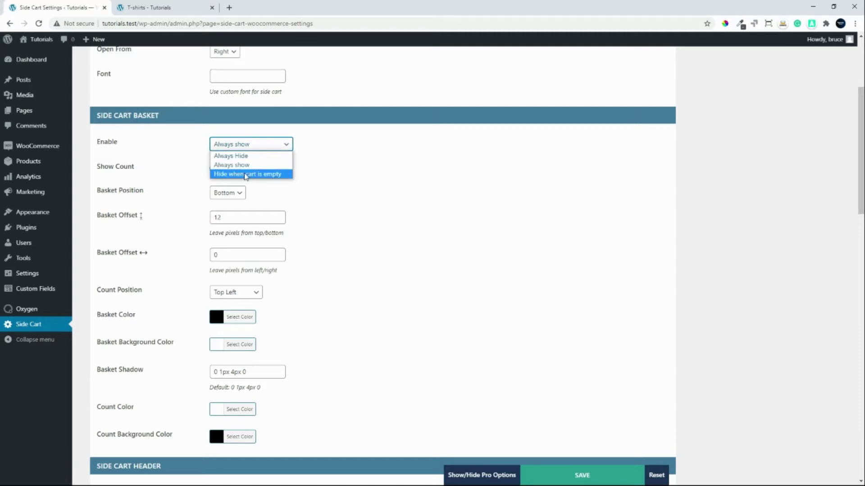
pyautogui.click(409, 199)
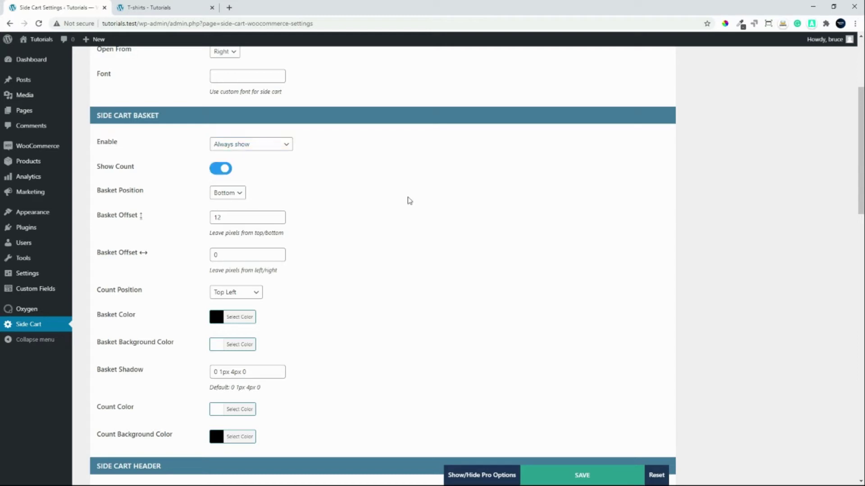
pyautogui.click(236, 194)
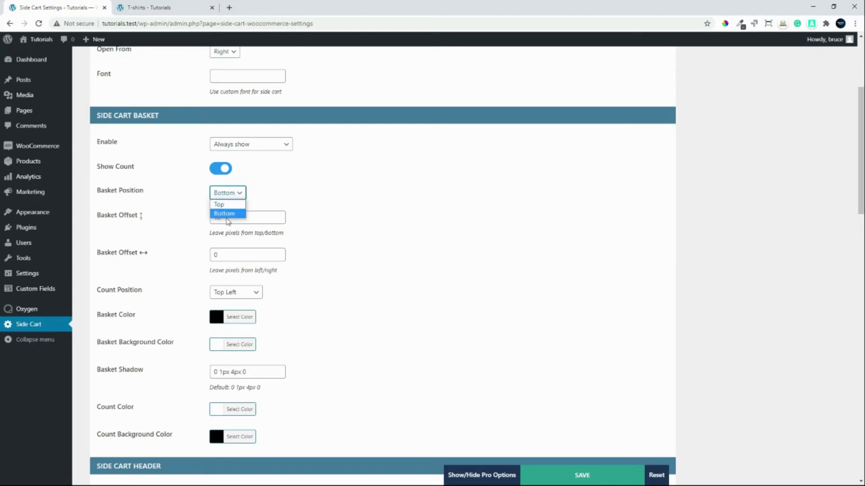
pyautogui.click(384, 231)
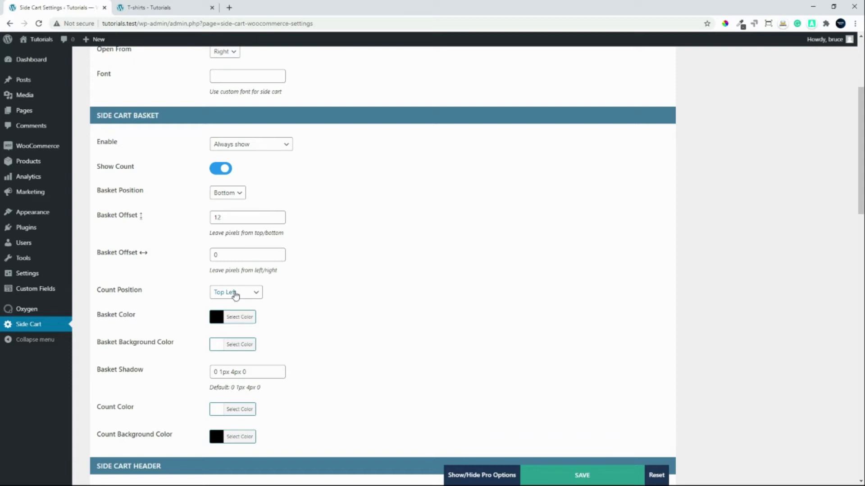
pyautogui.scroll(-2, 324, 315)
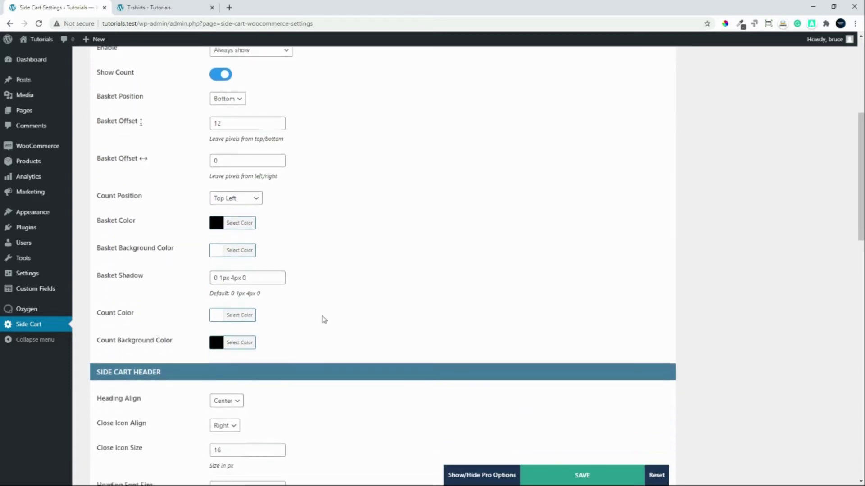
pyautogui.scroll(-1, 324, 320)
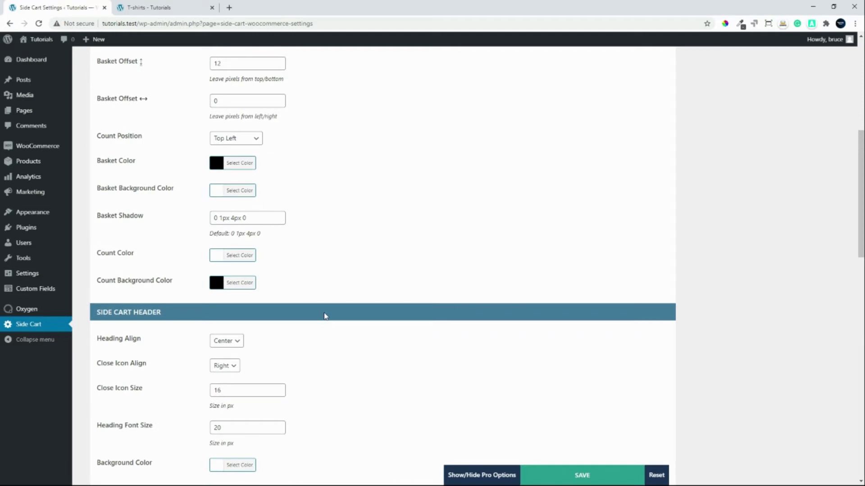
pyautogui.scroll(2, 325, 316)
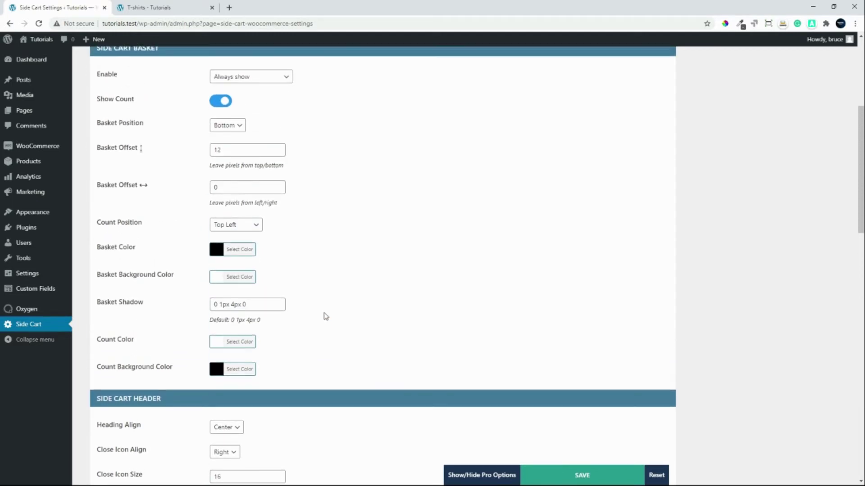
# Reorder the footer buttons so View Cart sits at the top of the button order
pyautogui.scroll(-1, 326, 316)
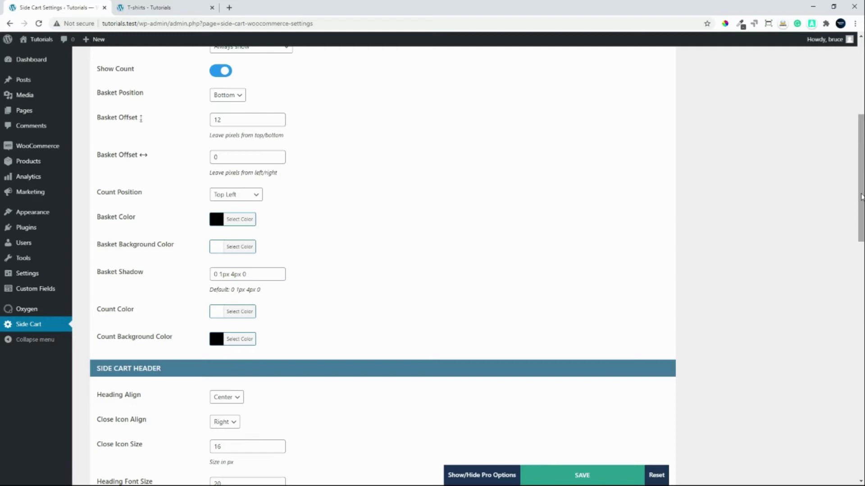
pyautogui.moveTo(861, 195); pyautogui.dragTo(858, 260)
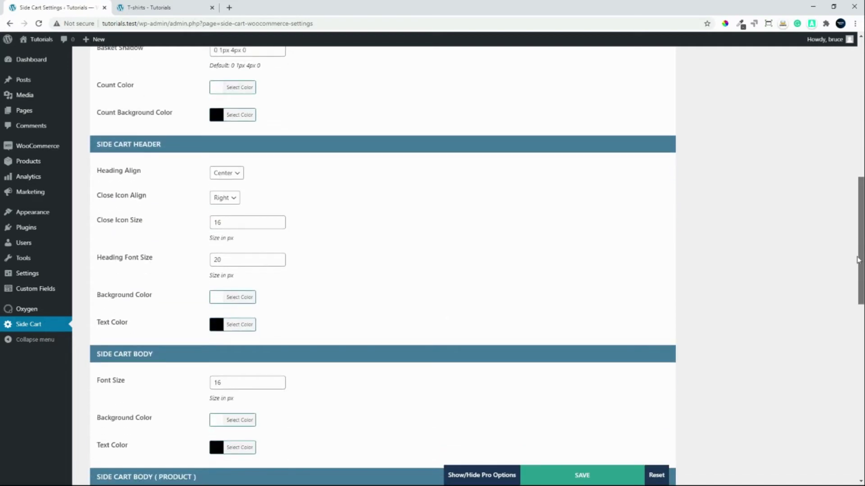
pyautogui.moveTo(858, 260); pyautogui.dragTo(858, 286)
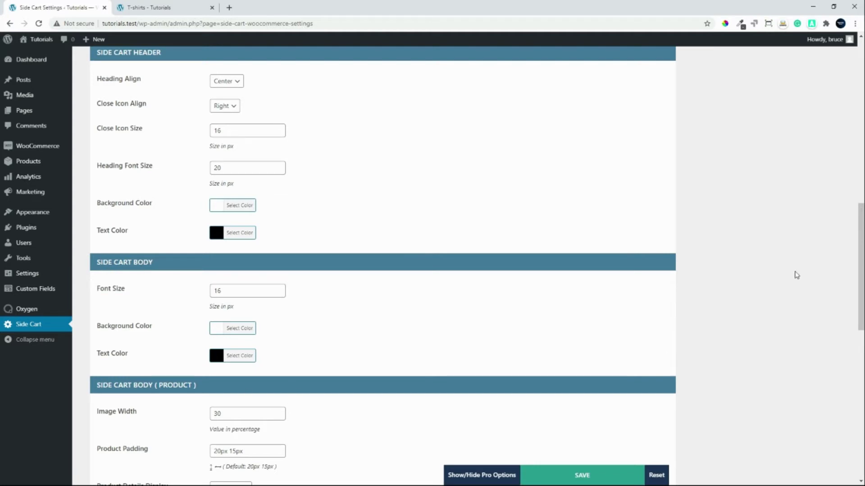
pyautogui.moveTo(863, 255); pyautogui.dragTo(855, 388)
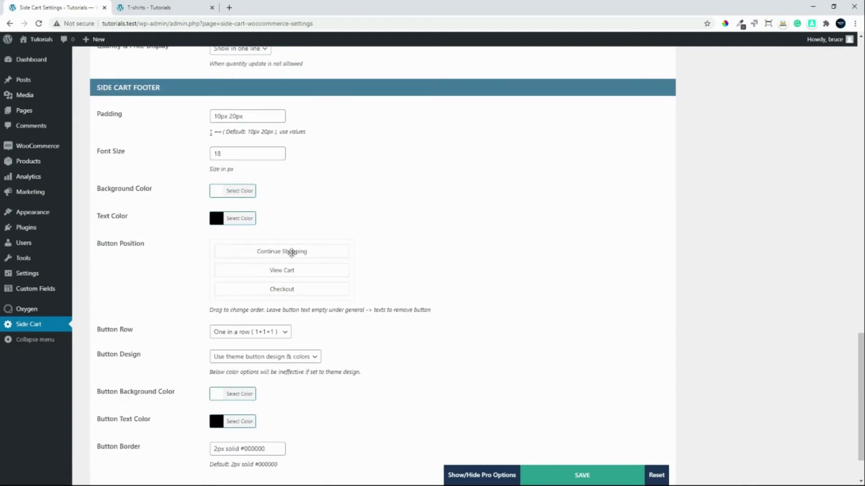
pyautogui.moveTo(259, 271)
pyautogui.mouseDown()
pyautogui.moveTo(266, 252)
pyautogui.moveTo(272, 261)
pyautogui.mouseUp()
pyautogui.moveTo(252, 292); pyautogui.dragTo(262, 247)
pyautogui.moveTo(257, 292); pyautogui.dragTo(267, 246)
# Set Button Row to 'Two in first row (2 + 1)' and save the settings
pyautogui.click(277, 334)
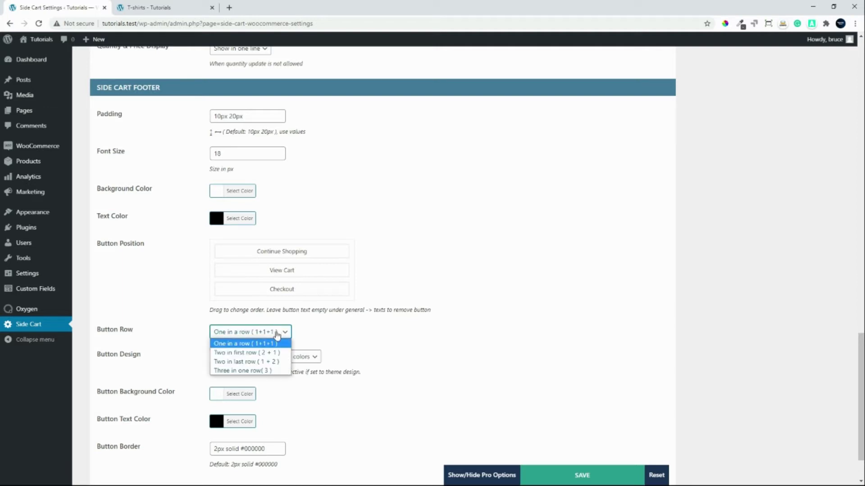
pyautogui.click(241, 355)
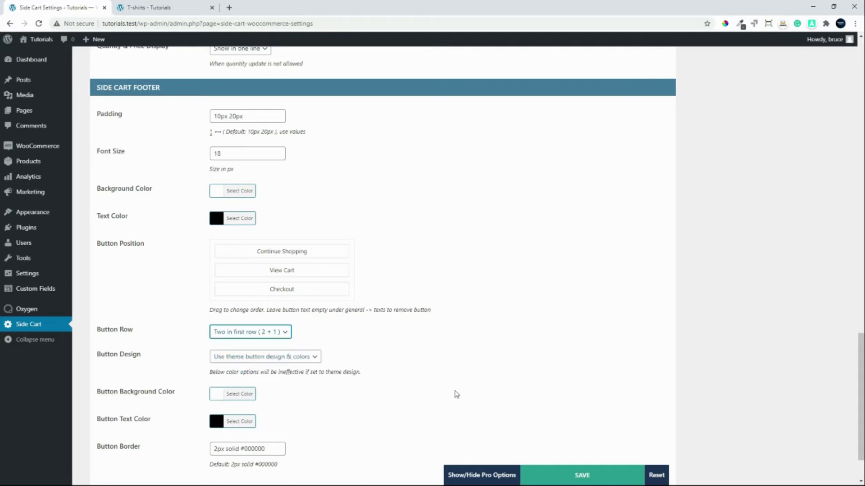
pyautogui.scroll(-1, 626, 464)
pyautogui.click(593, 471)
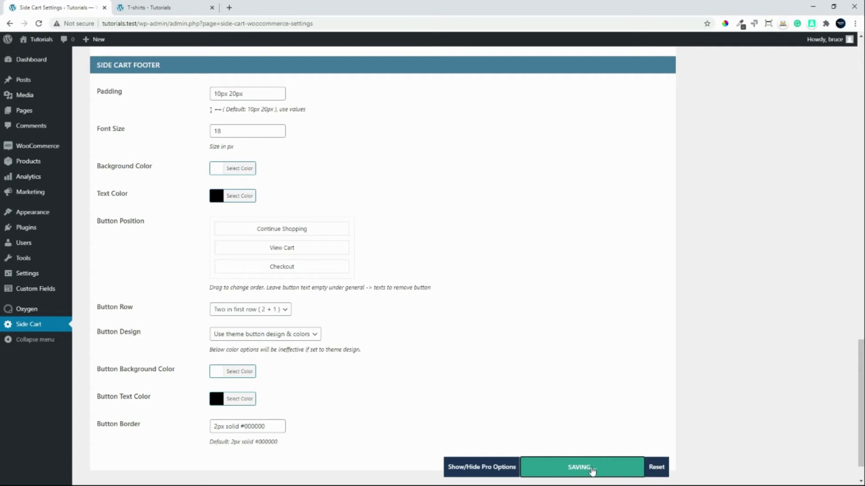
pyautogui.click(161, 9)
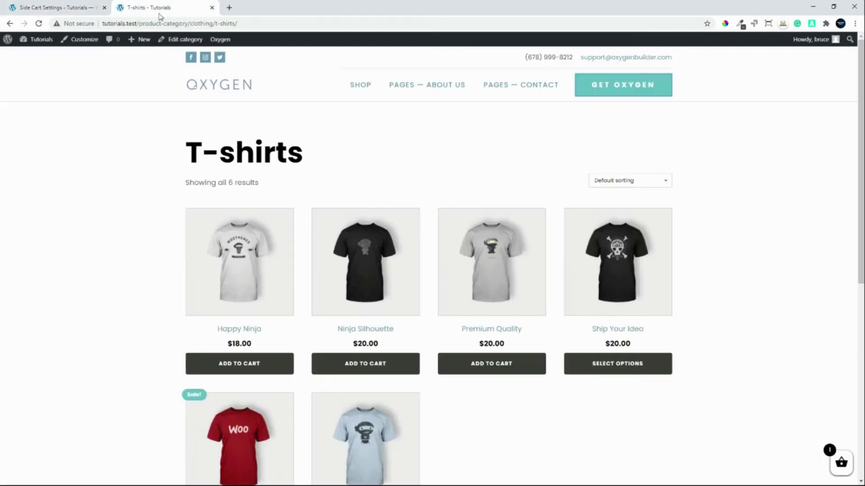
pyautogui.click(38, 24)
pyautogui.click(843, 467)
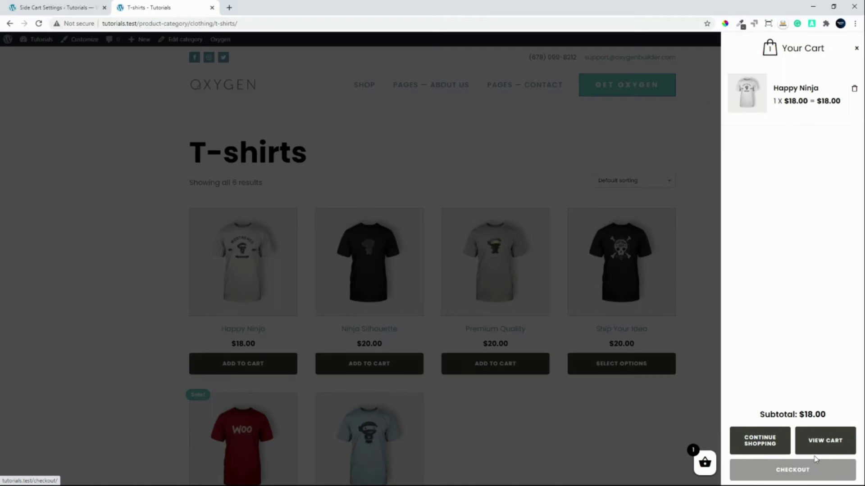
pyautogui.click(814, 471)
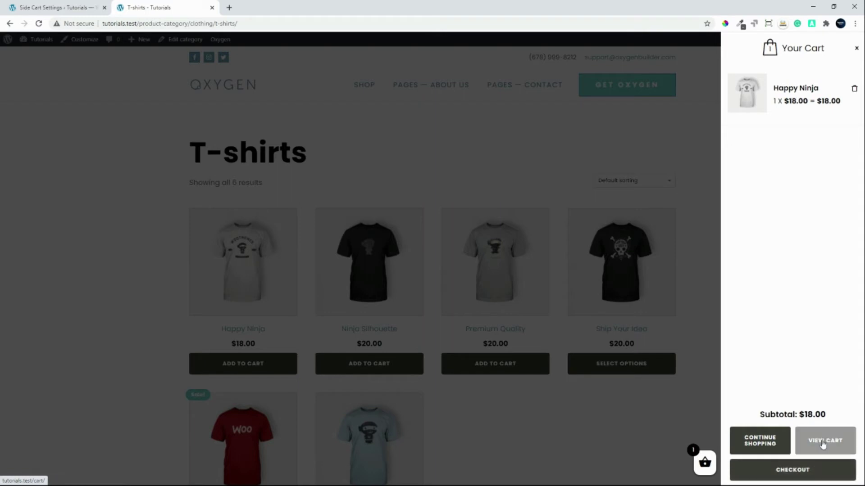
pyautogui.click(67, 8)
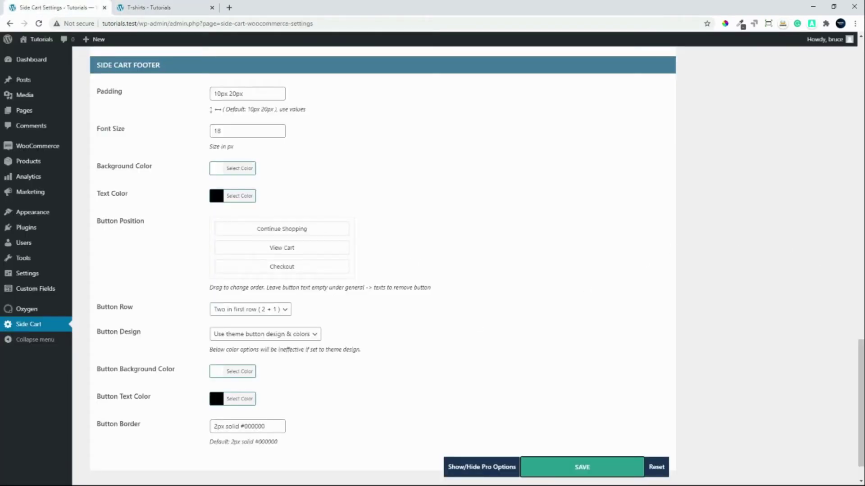
# Open the Advanced tab, highlight the Refresh Cart note, and focus the empty Custom CSS box
pyautogui.scroll(-1, 861, 380)
pyautogui.moveTo(861, 367); pyautogui.dragTo(861, 86)
pyautogui.click(198, 100)
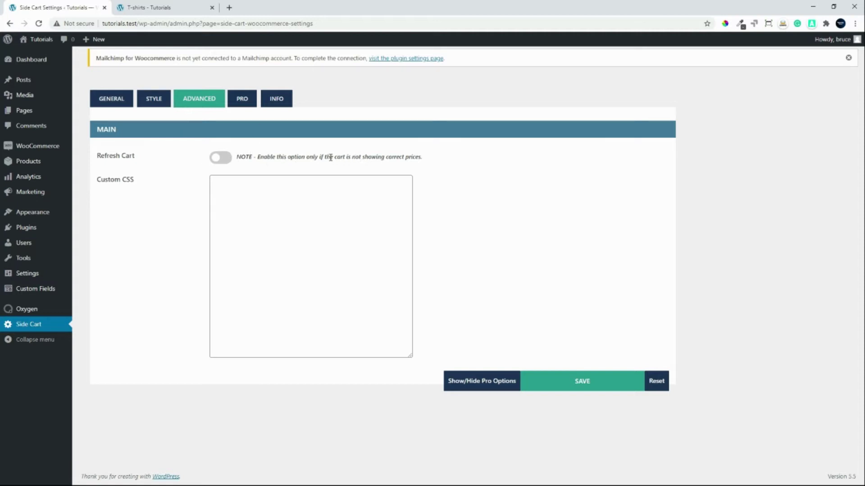
pyautogui.moveTo(329, 157); pyautogui.dragTo(412, 156)
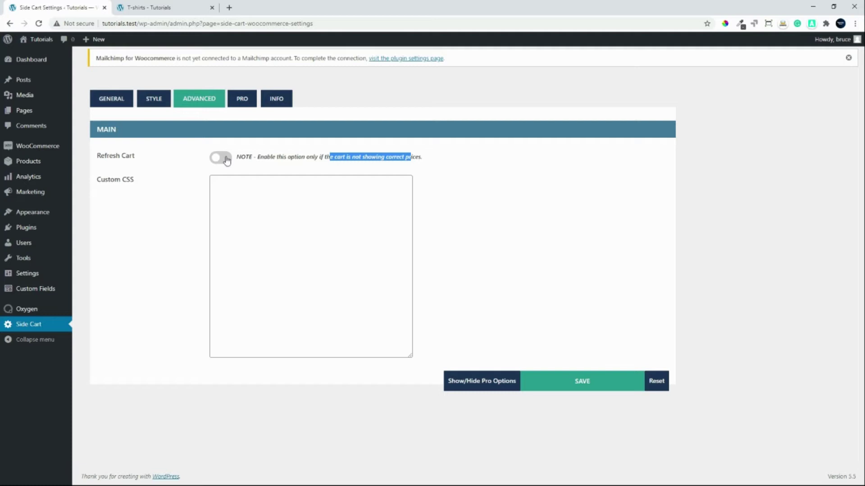
pyautogui.click(269, 217)
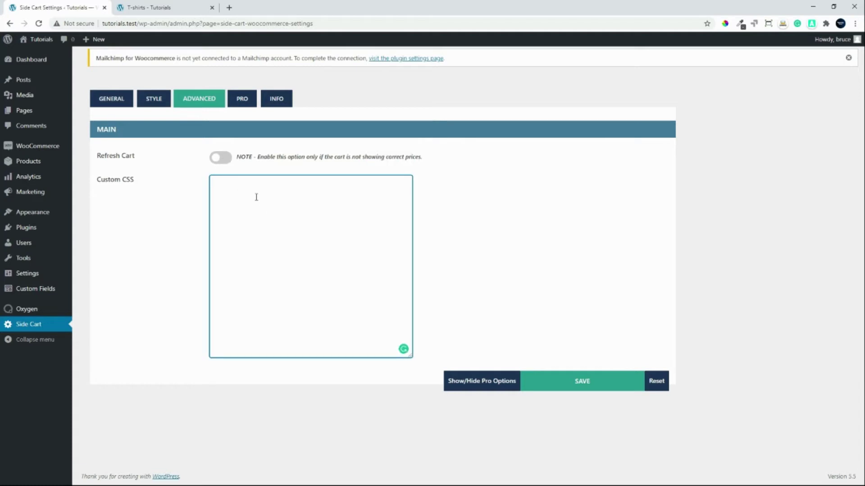
# Open the PRO tab listing premium features like Update quantity and Shipping calculator
pyautogui.click(239, 103)
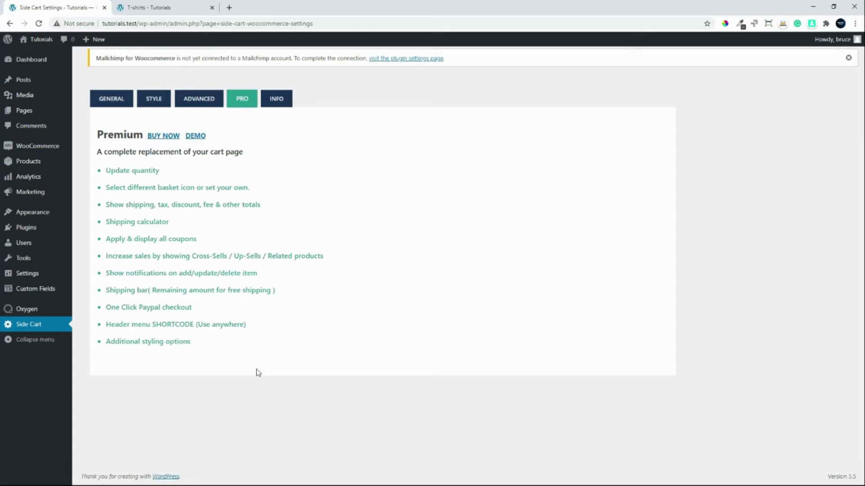
# Close the side cart on the T-shirts shop page, then view the installed Plugins list
pyautogui.click(144, 7)
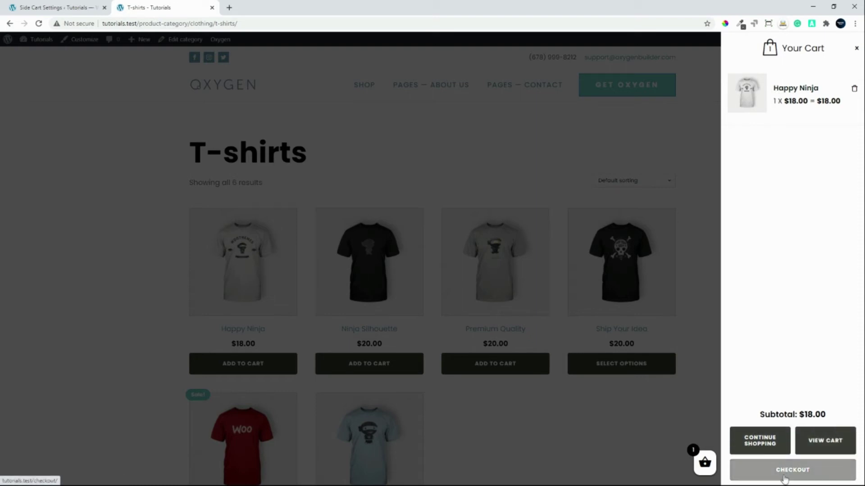
pyautogui.click(631, 448)
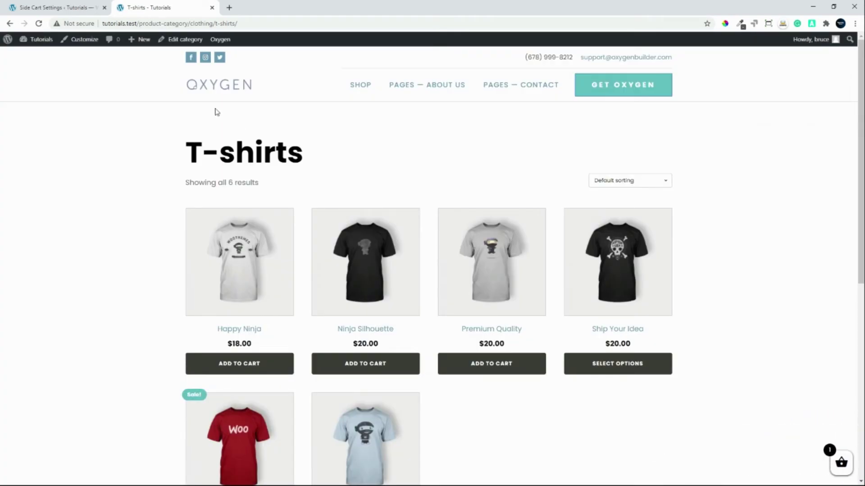
pyautogui.click(44, 13)
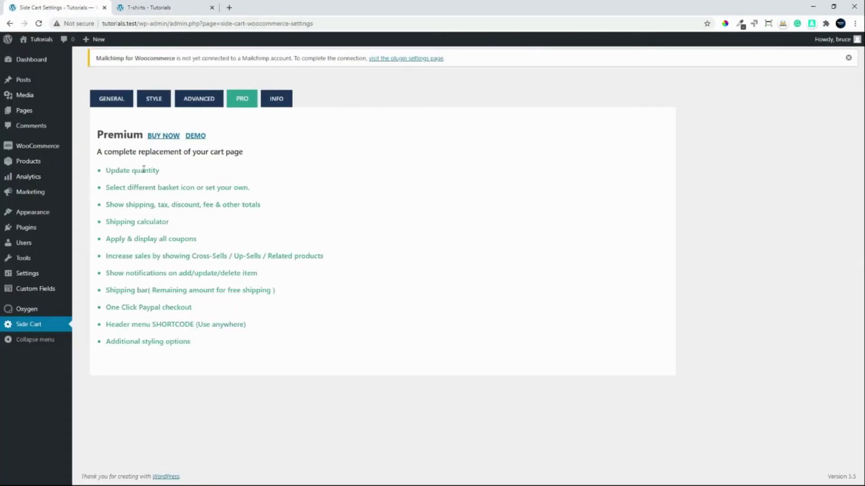
pyautogui.click(32, 228)
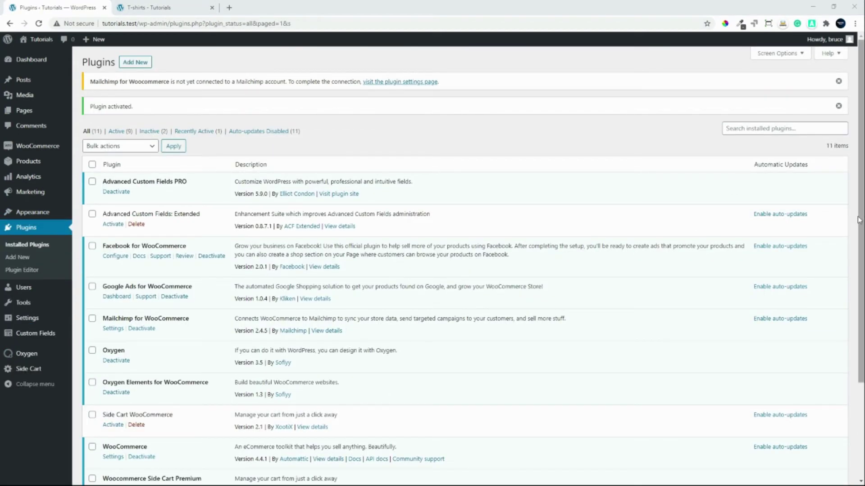
# Confirm Woocommerce Side Cart Premium is active in Plugins and open the Side Cart settings
pyautogui.scroll(-3, 860, 226)
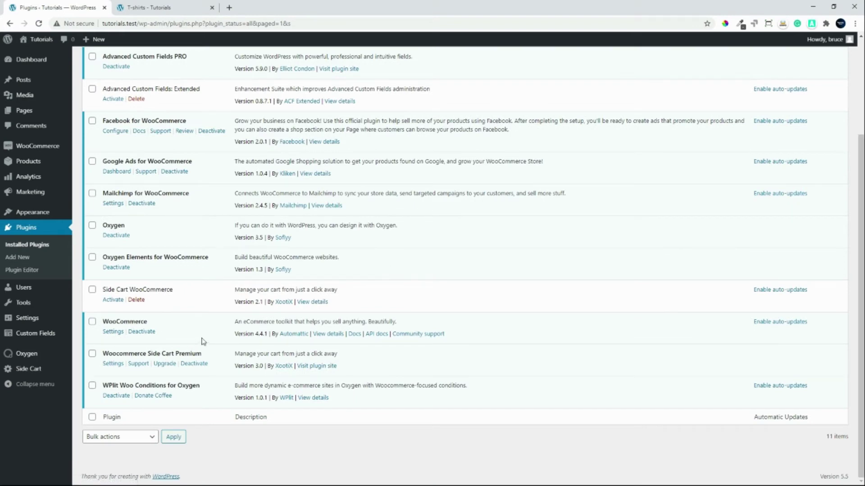
pyautogui.click(26, 369)
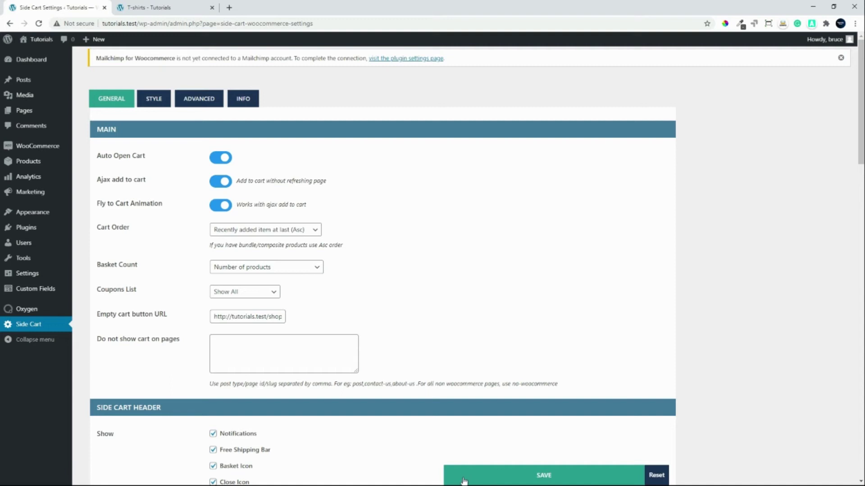
# Reload the T-shirts shop page and open the premium side cart holding Happy Ninja
pyautogui.click(149, 7)
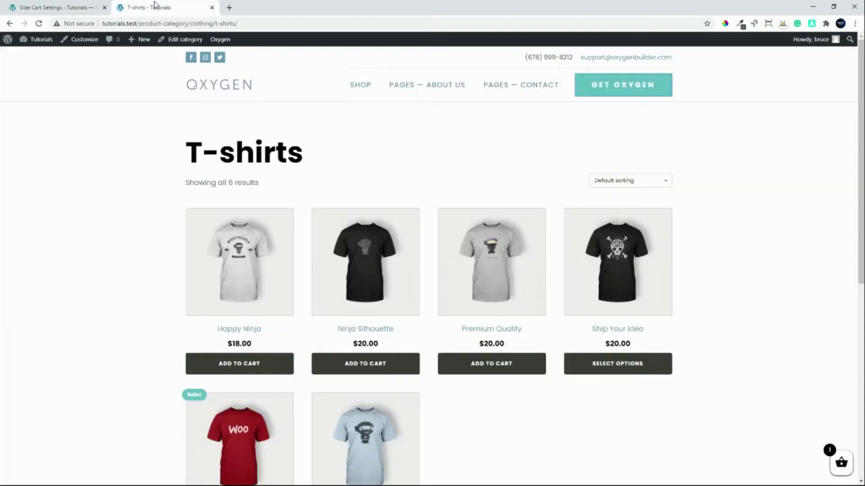
pyautogui.click(38, 23)
pyautogui.click(840, 465)
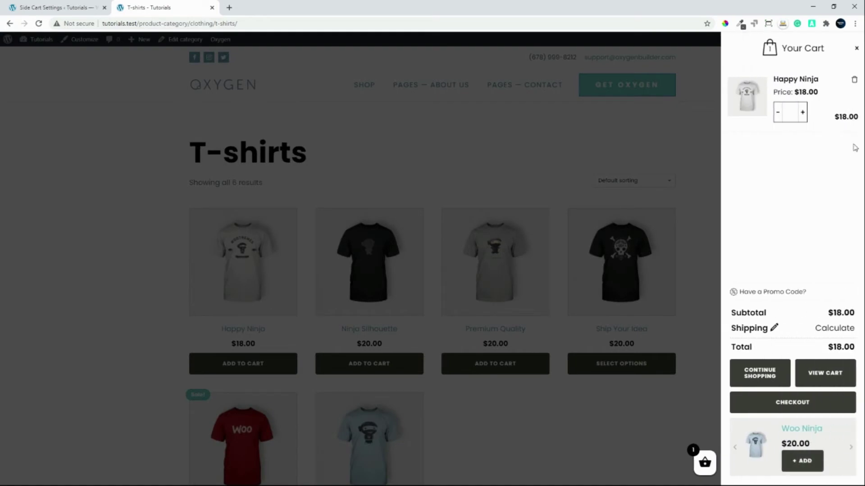
# Test the Happy Ninja quantity controls, raising it three times and lowering it twice
pyautogui.click(803, 114)
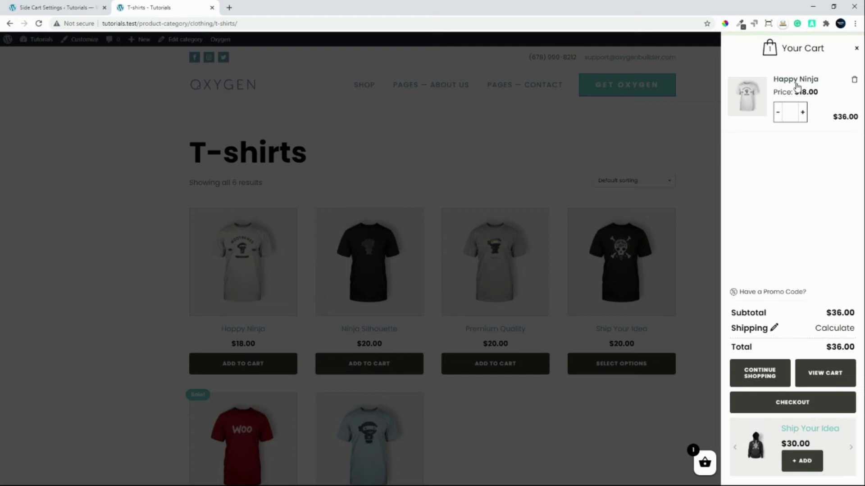
pyautogui.click(803, 115)
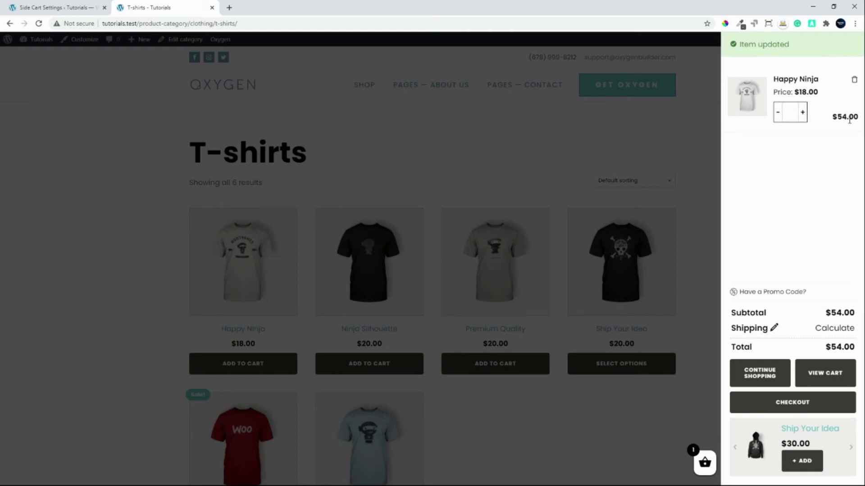
pyautogui.click(803, 115)
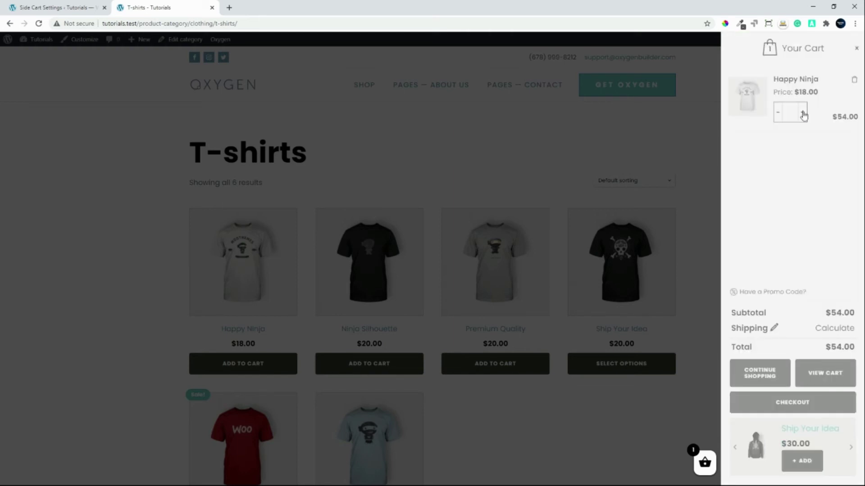
pyautogui.click(778, 114)
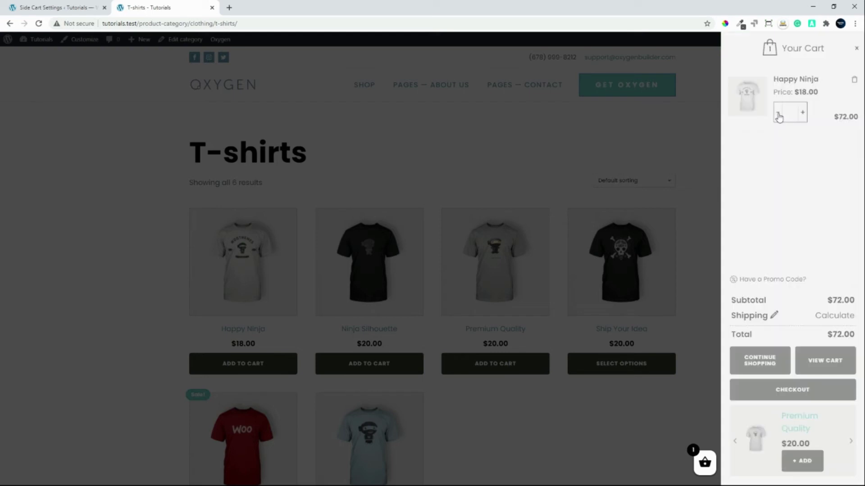
pyautogui.click(778, 114)
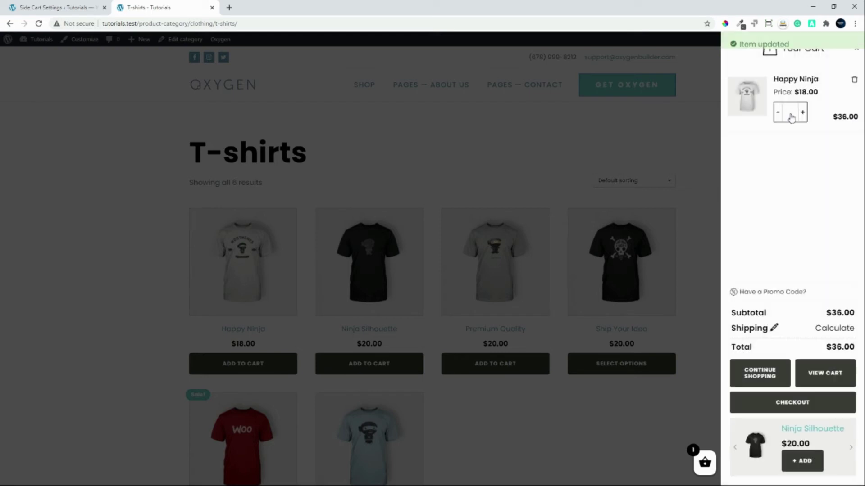
pyautogui.press('BackSpace')
pyautogui.click(757, 245)
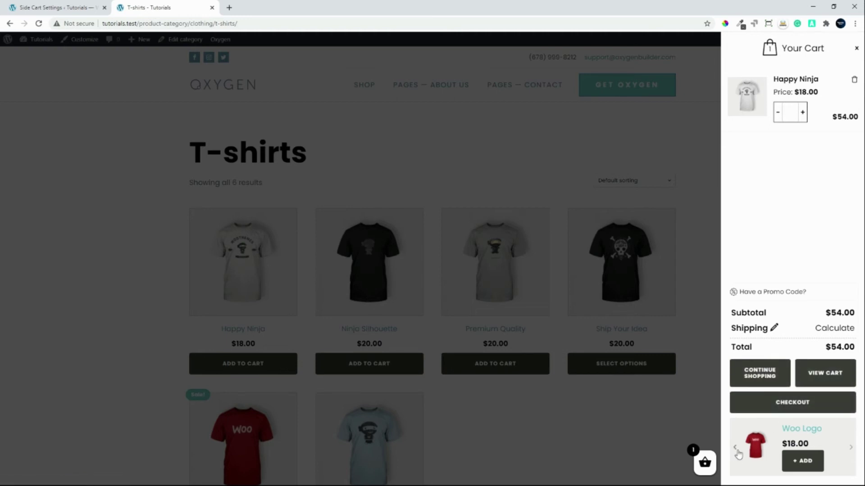
# Browse through the suggested products in the side cart
pyautogui.click(850, 449)
pyautogui.click(850, 448)
pyautogui.click(851, 448)
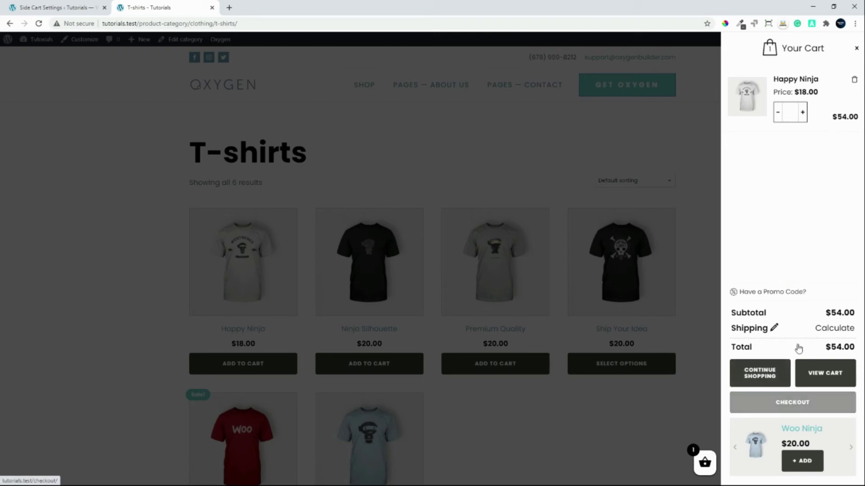
# Close the side cart and check the Fly to Cart Animation setting in Side Cart settings
pyautogui.click(854, 48)
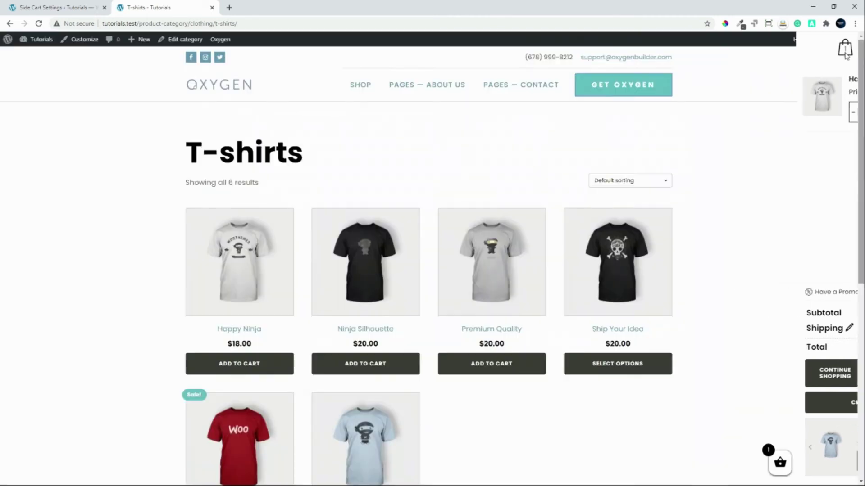
pyautogui.click(62, 7)
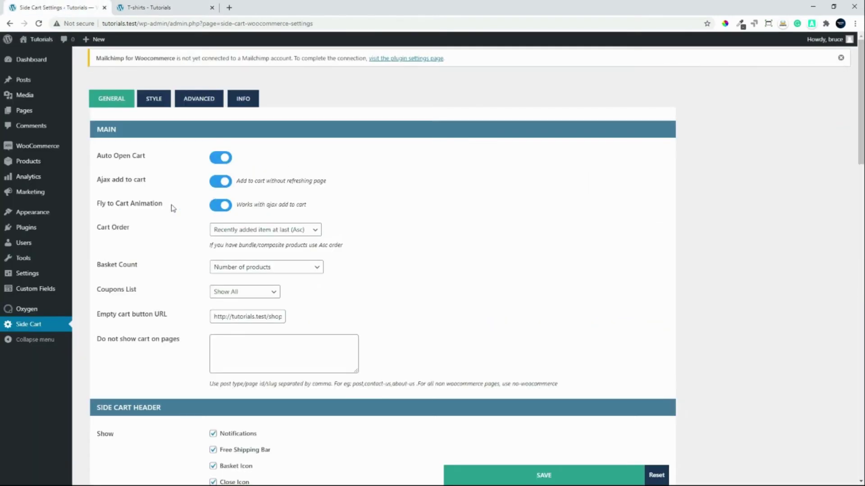
pyautogui.moveTo(100, 204); pyautogui.dragTo(174, 207)
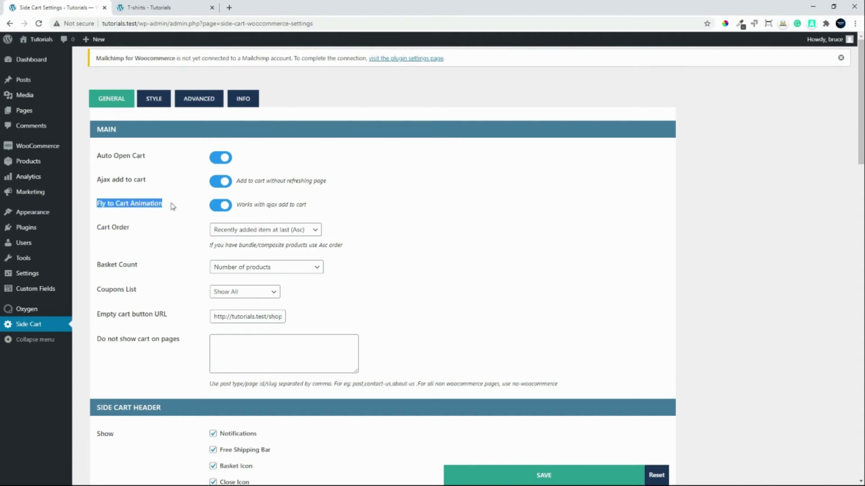
pyautogui.click(158, 5)
# Add Happy Ninja and a Green Ship Your Idea shirt to the cart, closing the side cart
pyautogui.click(232, 368)
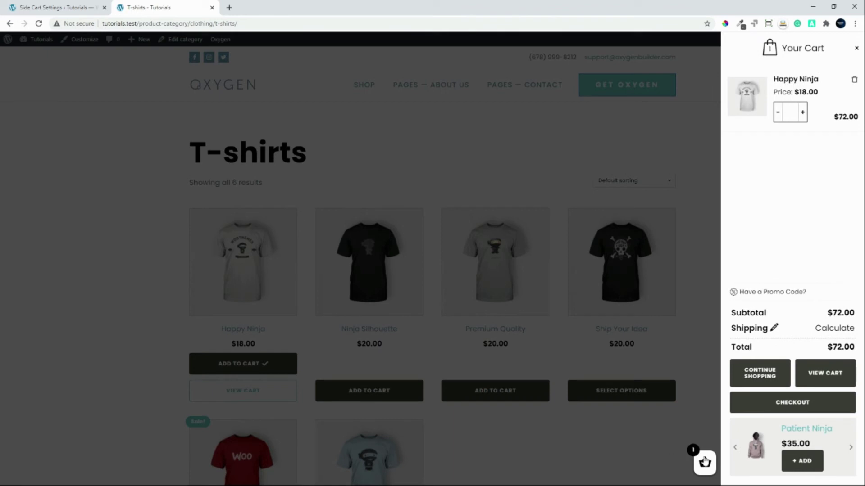
pyautogui.click(409, 361)
pyautogui.click(619, 392)
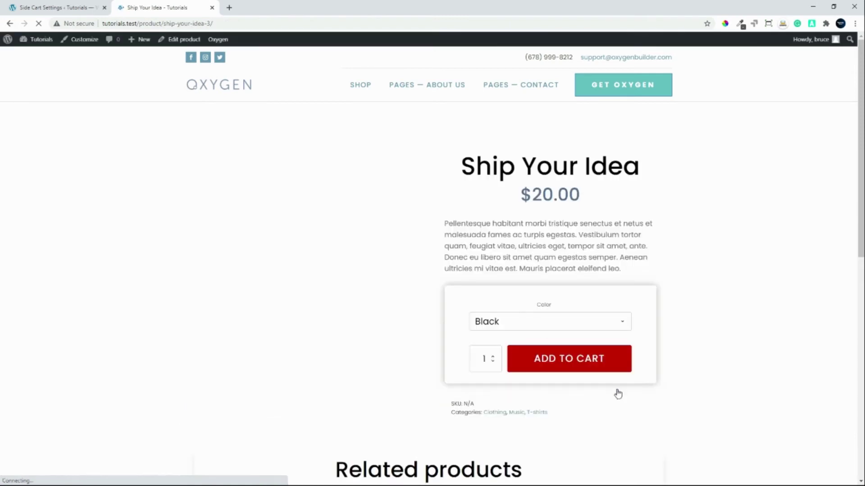
pyautogui.click(532, 321)
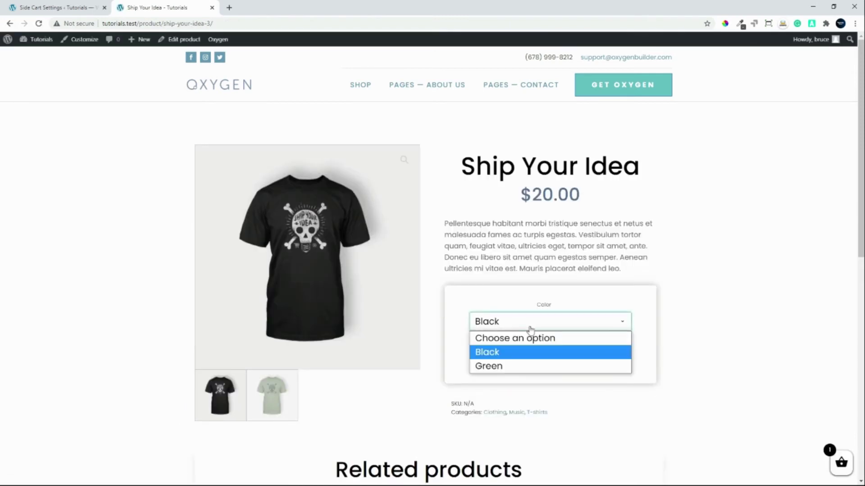
pyautogui.click(502, 365)
pyautogui.click(568, 365)
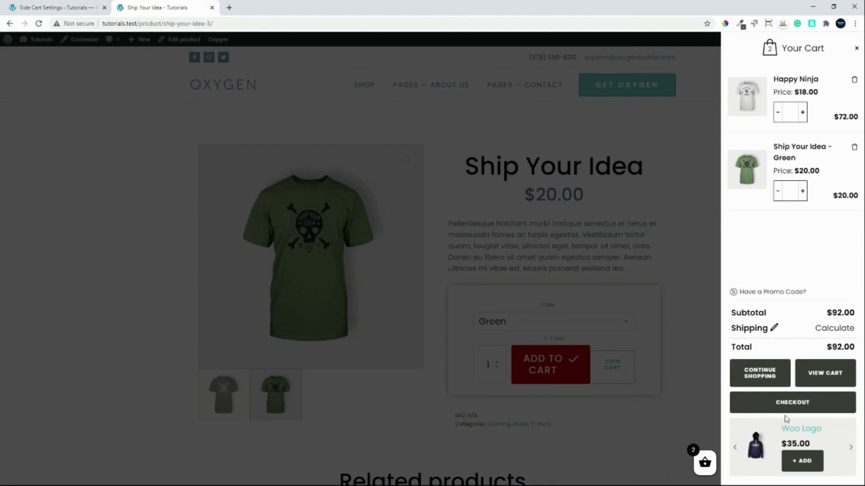
pyautogui.click(632, 444)
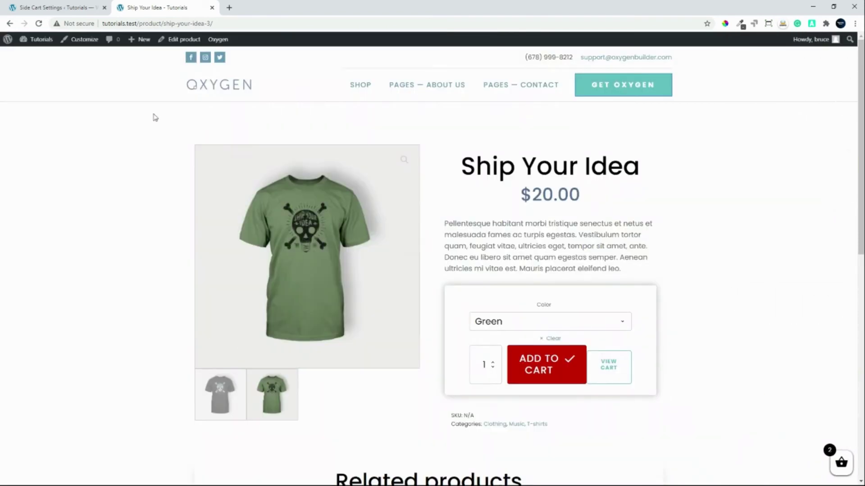
# Review the Cart Order and Basket Count options in Side Cart settings, leaving both unchanged
pyautogui.click(62, 8)
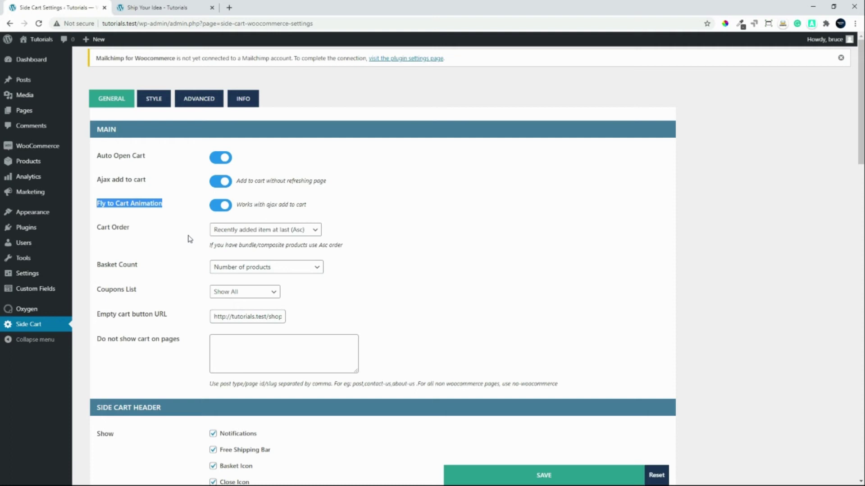
pyautogui.click(282, 230)
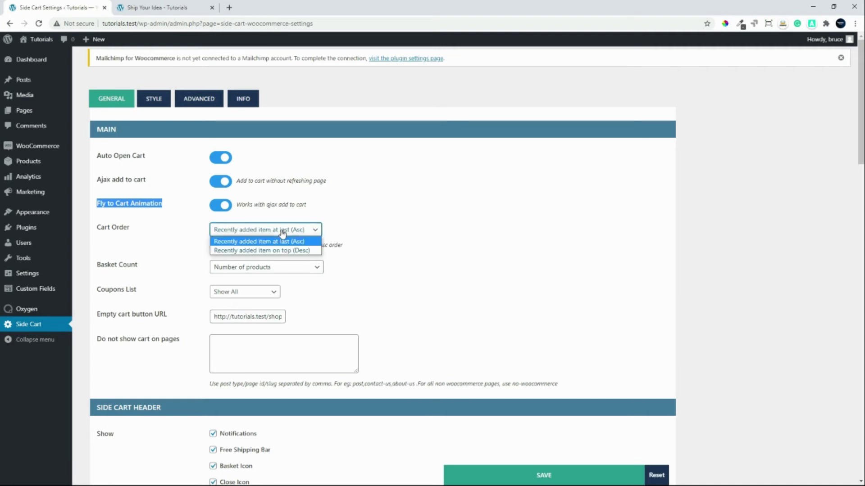
pyautogui.click(156, 255)
pyautogui.click(284, 271)
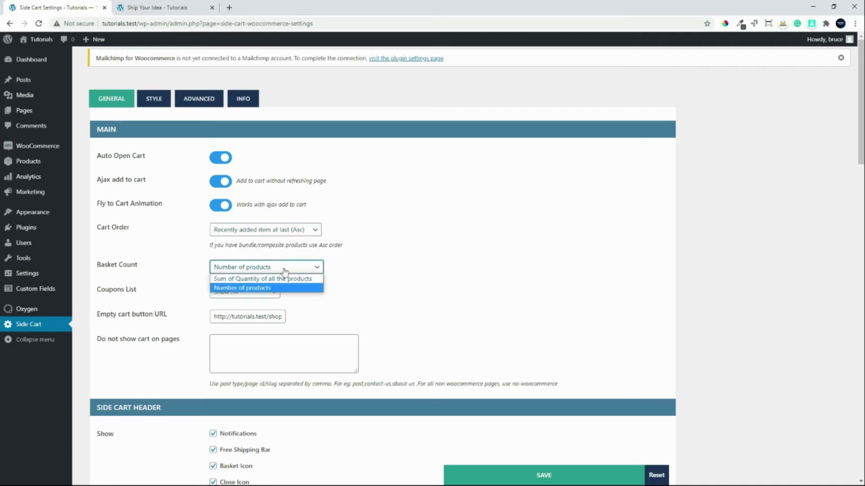
pyautogui.click(445, 291)
# Scroll to the footer options and toggle Paypal Express Checkout on, then back off
pyautogui.moveTo(861, 137); pyautogui.dragTo(858, 248)
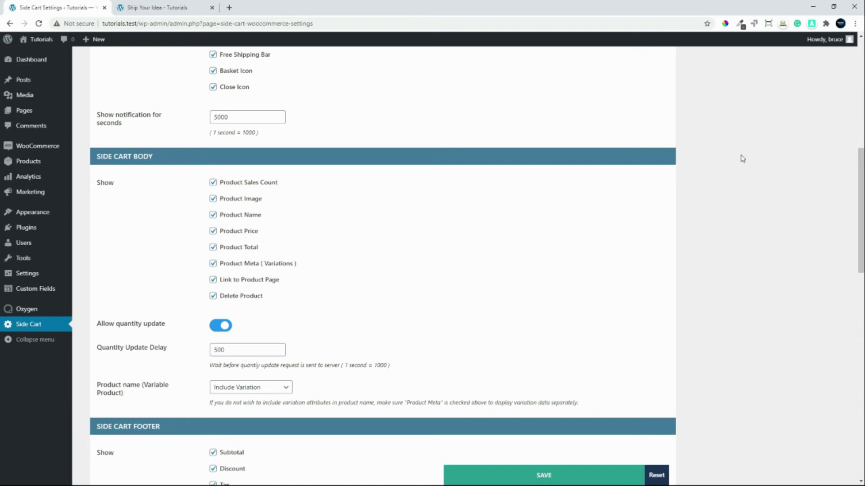
pyautogui.moveTo(860, 201); pyautogui.dragTo(855, 284)
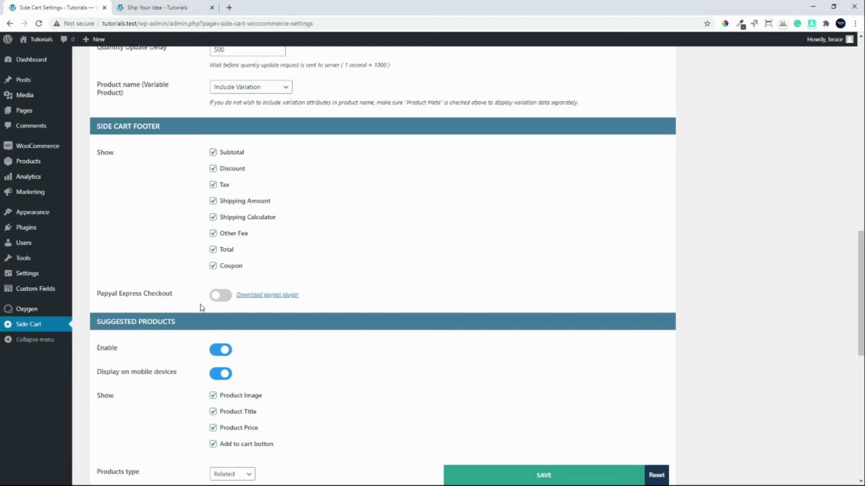
pyautogui.click(219, 296)
pyautogui.click(223, 296)
pyautogui.moveTo(861, 247); pyautogui.dragTo(862, 322)
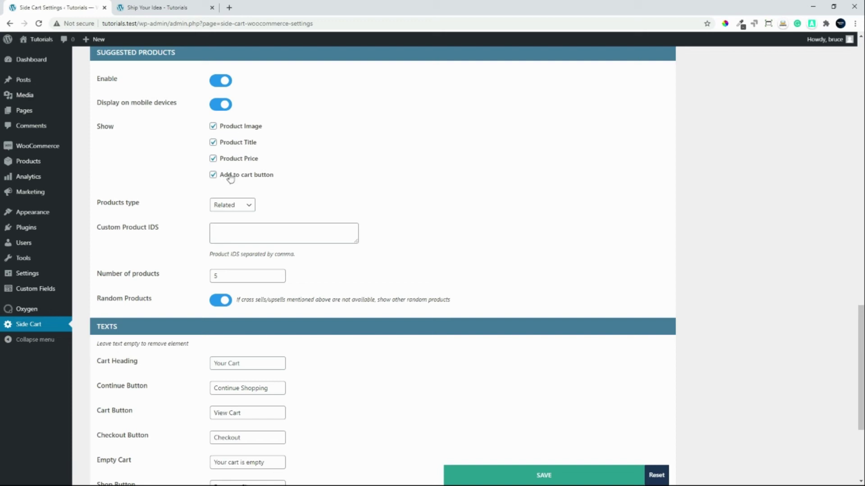
pyautogui.click(245, 206)
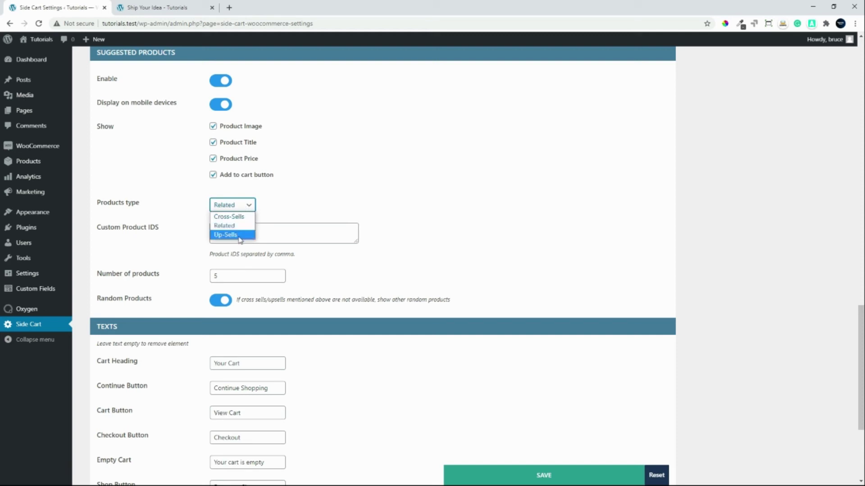
pyautogui.click(384, 186)
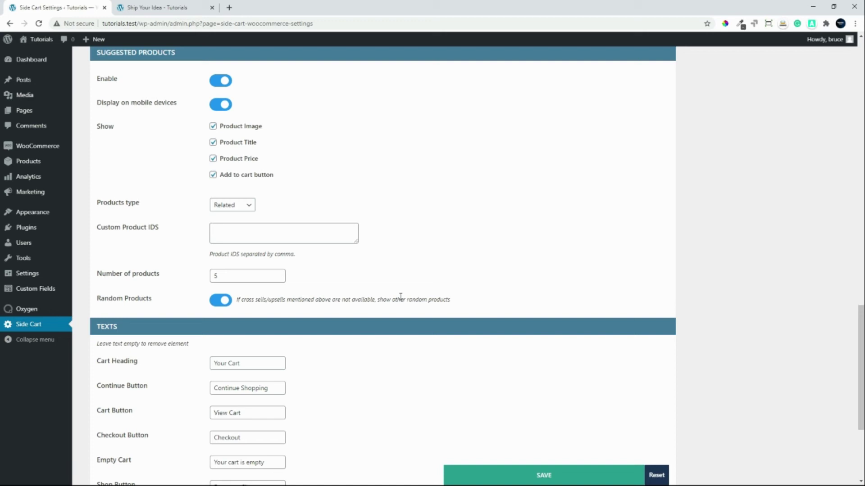
pyautogui.click(227, 275)
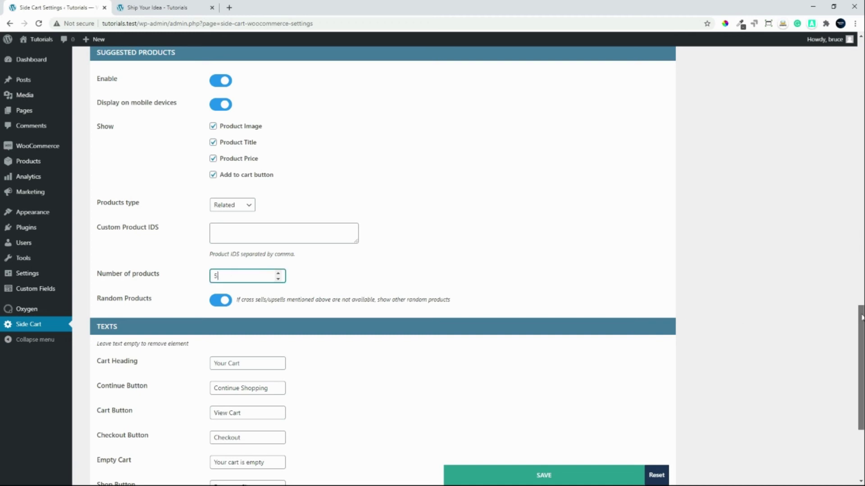
pyautogui.moveTo(862, 318); pyautogui.dragTo(855, 393)
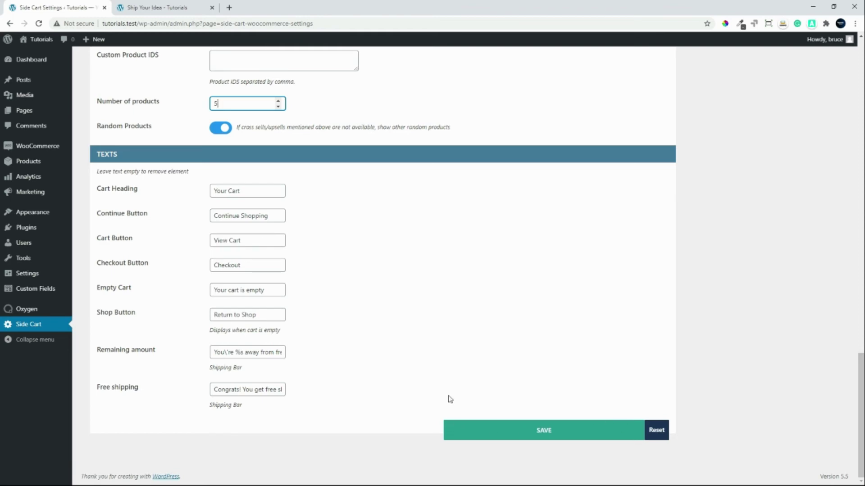
pyautogui.moveTo(858, 449); pyautogui.dragTo(853, 123)
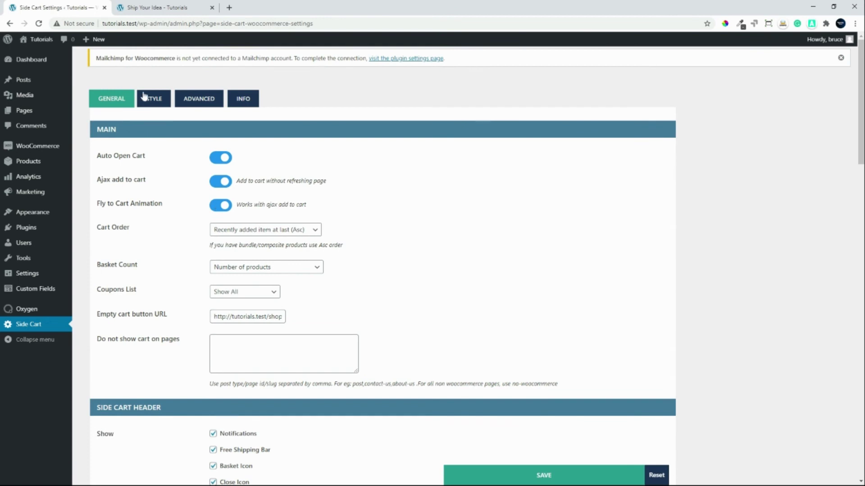
# In Style settings, keep Side Cart Height at Full Height and Basket Position at Bottom
pyautogui.click(155, 99)
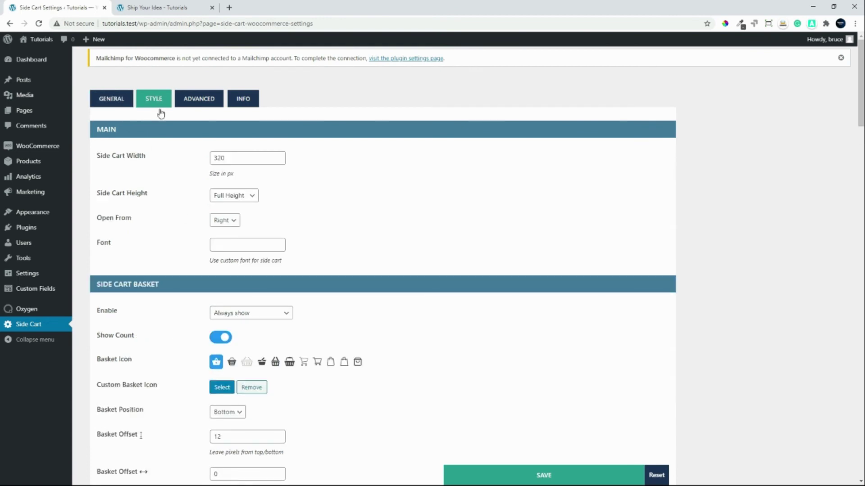
pyautogui.click(242, 198)
pyautogui.click(250, 205)
pyautogui.scroll(-5, 269, 80)
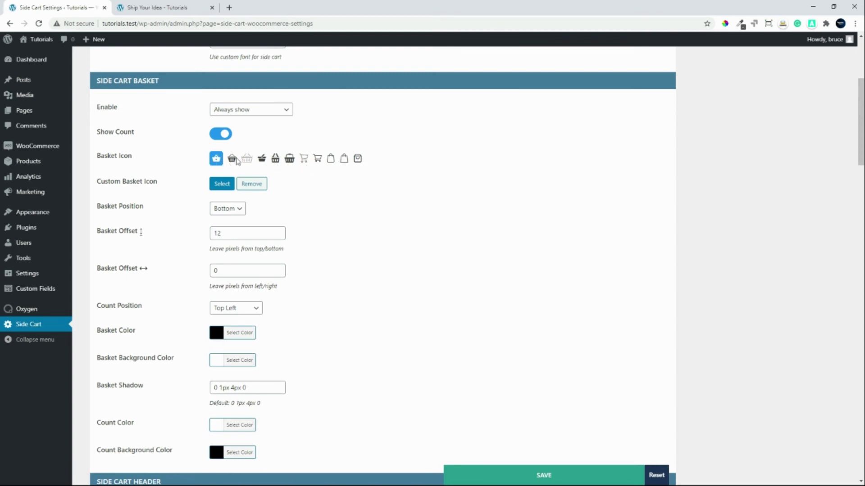
pyautogui.click(239, 209)
pyautogui.click(238, 210)
# Scroll to the Side Cart Header options and keep Close Icon Align at Right
pyautogui.scroll(-1, 185, 255)
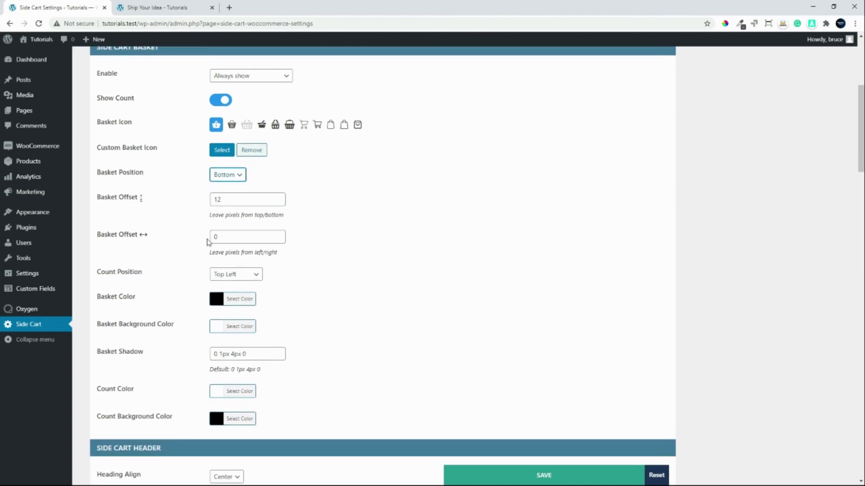
pyautogui.scroll(-1, 140, 286)
pyautogui.scroll(-1, 147, 278)
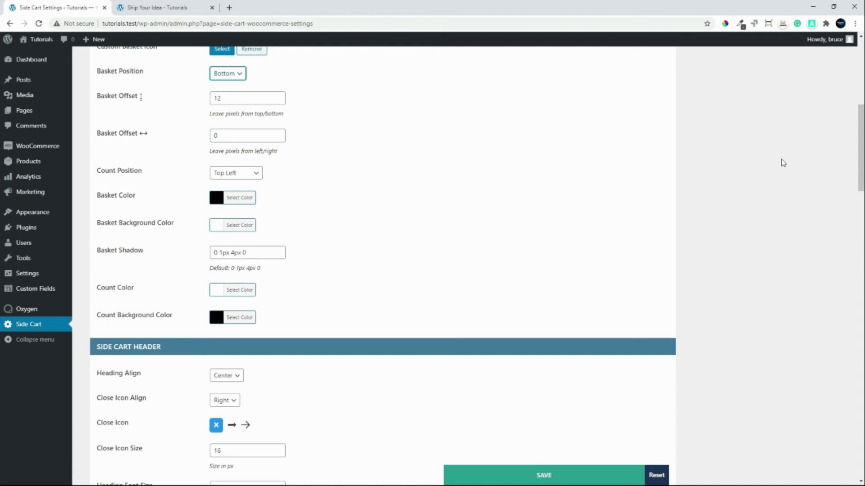
pyautogui.moveTo(861, 133); pyautogui.dragTo(861, 178)
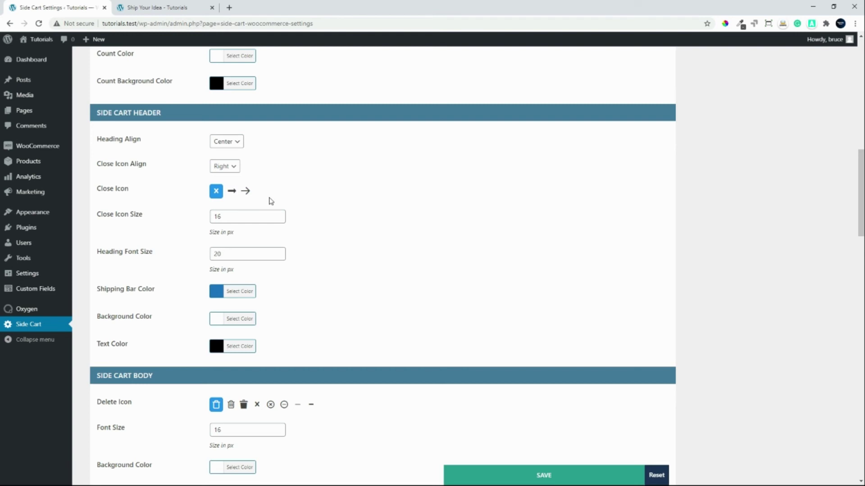
pyautogui.click(227, 167)
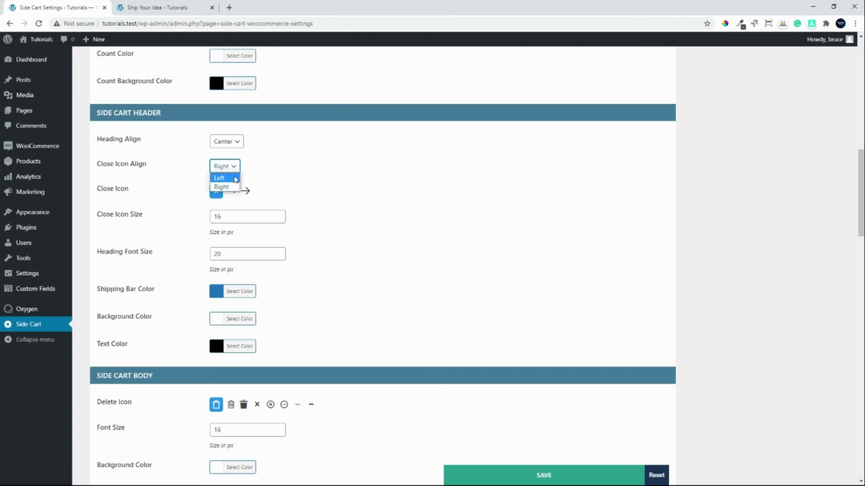
pyautogui.click(340, 175)
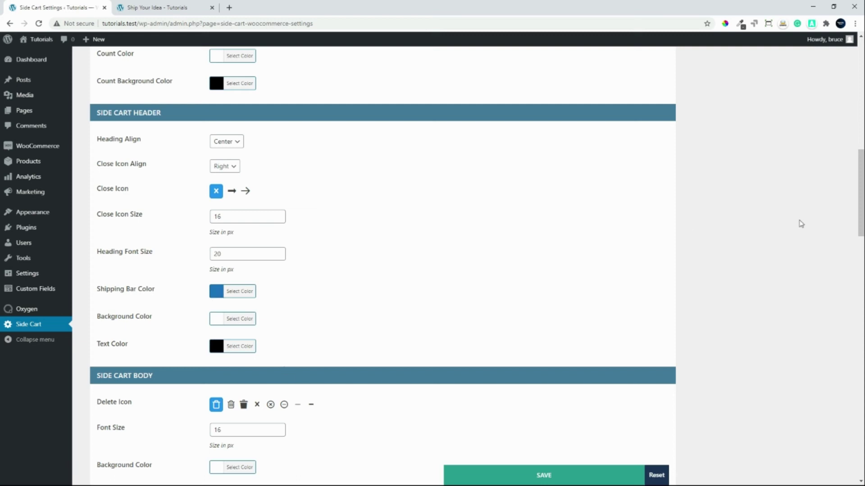
pyautogui.moveTo(861, 162); pyautogui.dragTo(861, 217)
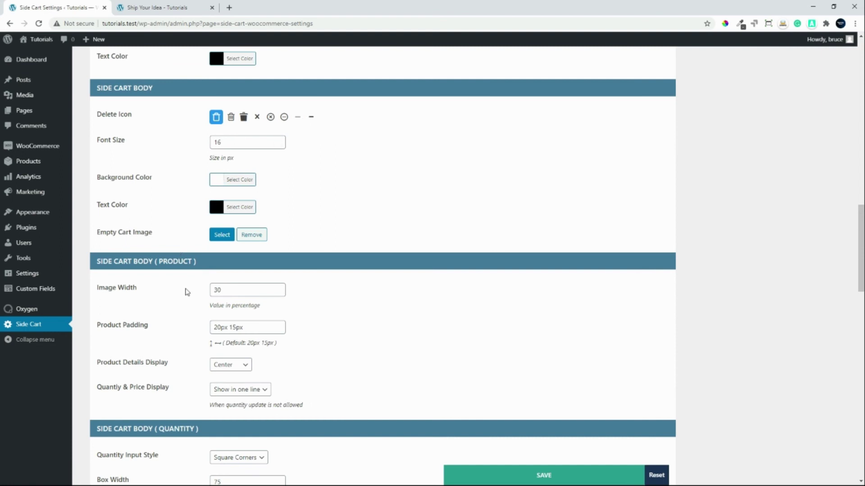
pyautogui.scroll(-2, 142, 325)
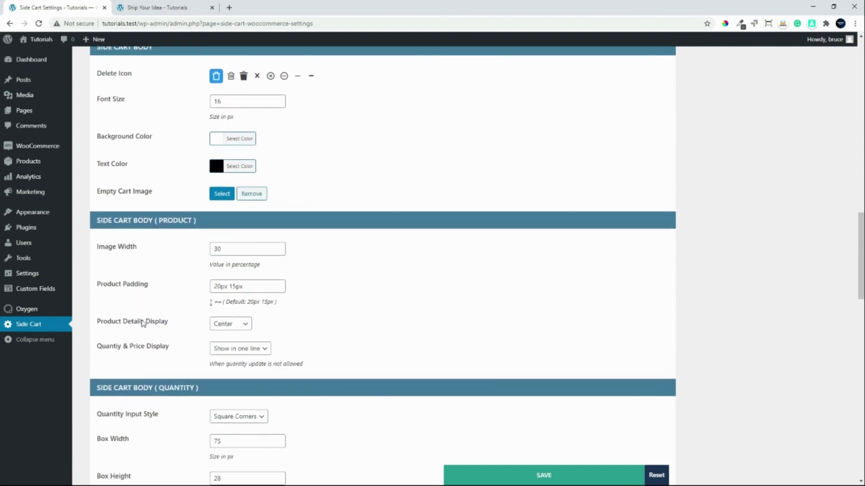
pyautogui.scroll(-1, 213, 278)
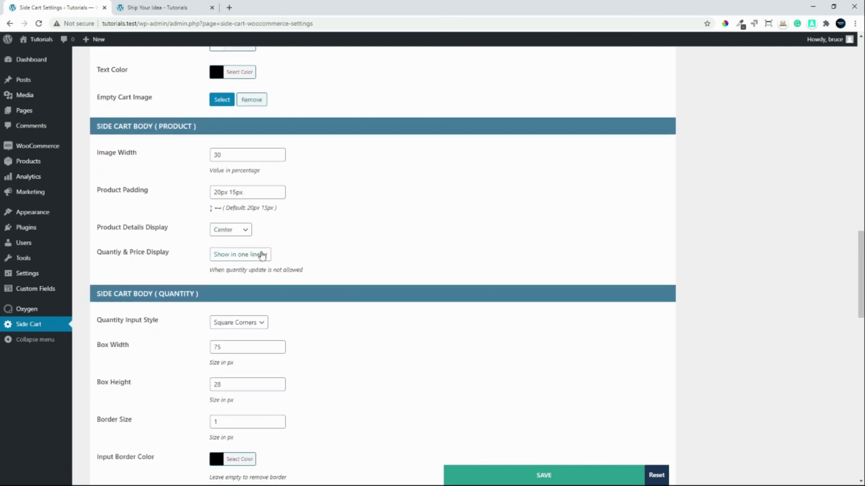
pyautogui.scroll(-3, 366, 330)
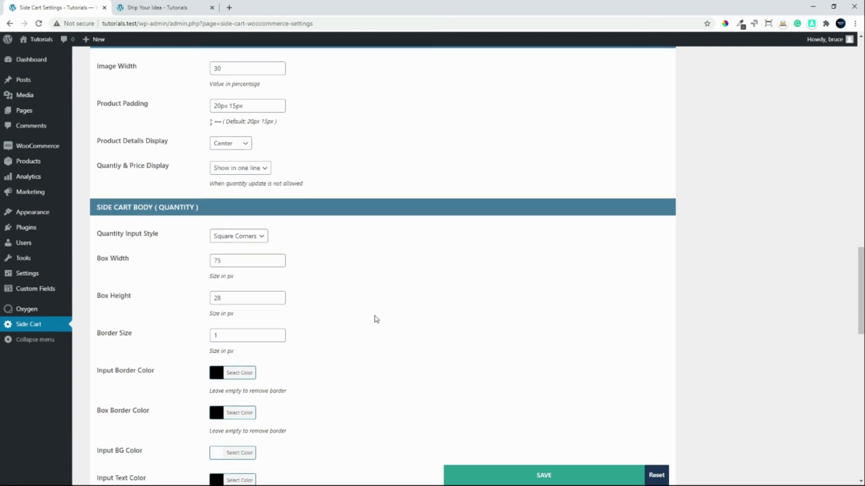
pyautogui.scroll(-2, 378, 317)
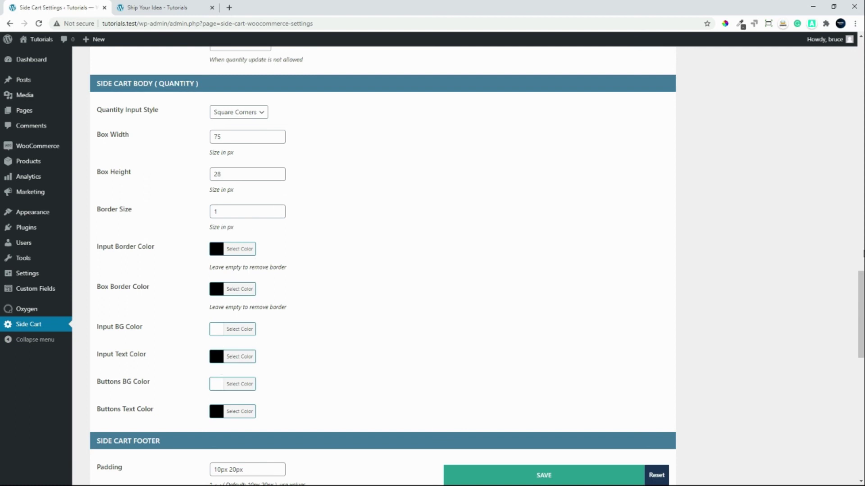
pyautogui.moveTo(860, 278); pyautogui.dragTo(859, 352)
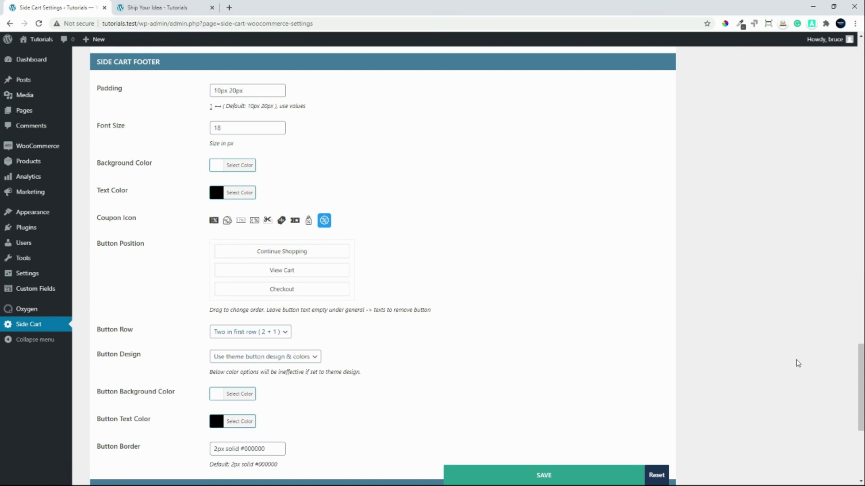
pyautogui.moveTo(862, 365); pyautogui.dragTo(862, 414)
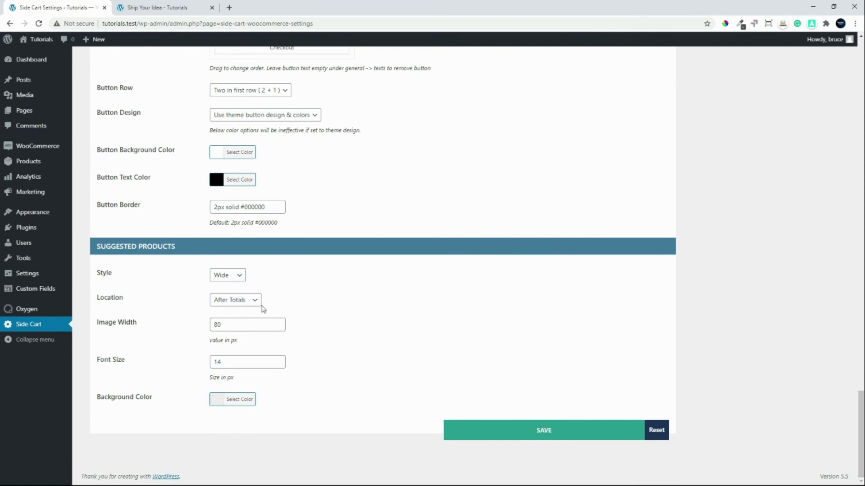
pyautogui.click(241, 303)
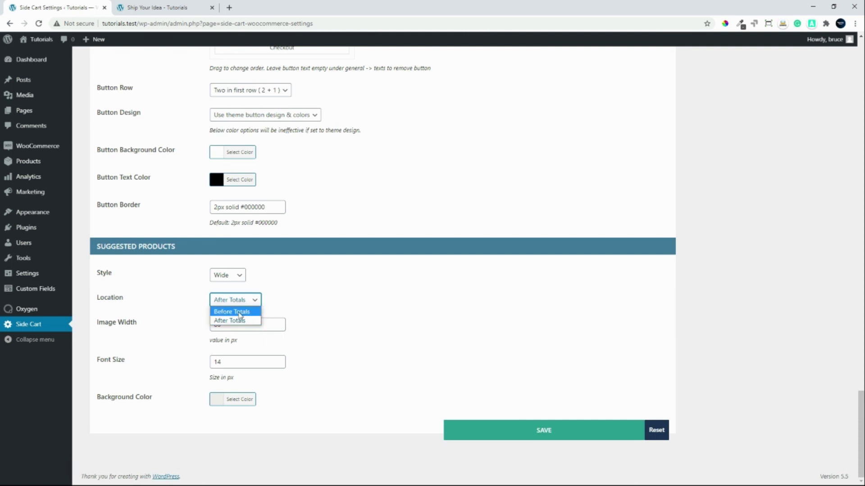
pyautogui.click(358, 300)
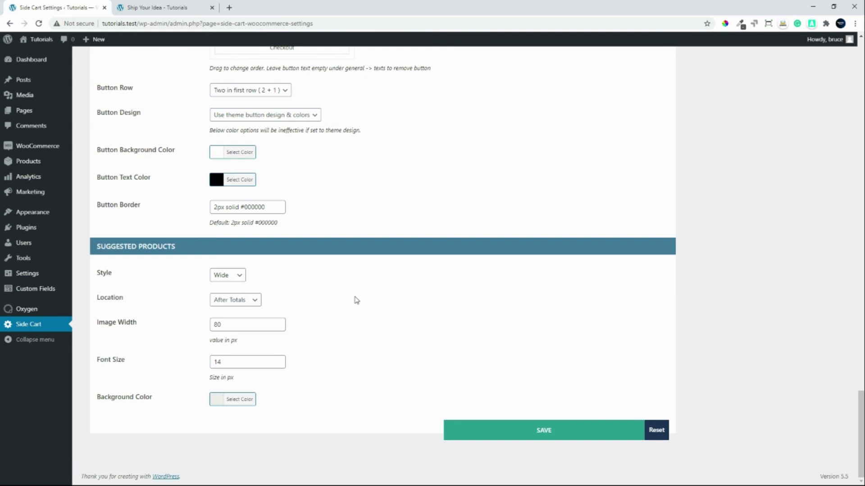
pyautogui.click(236, 275)
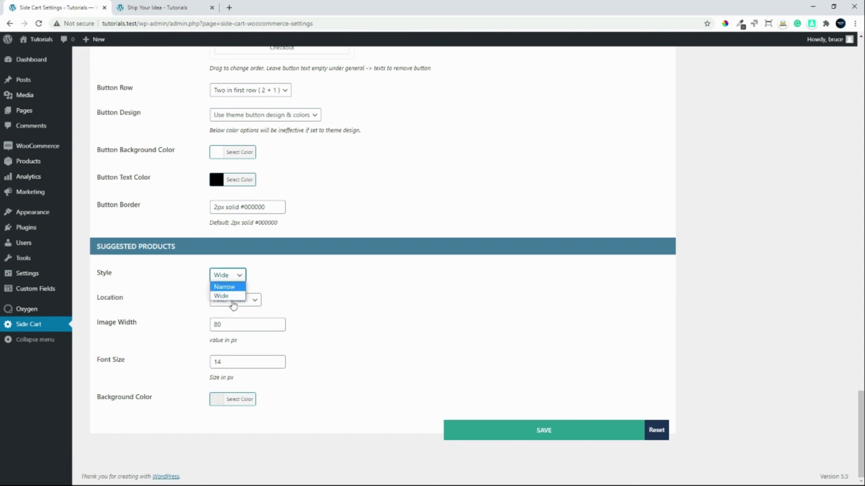
pyautogui.click(233, 295)
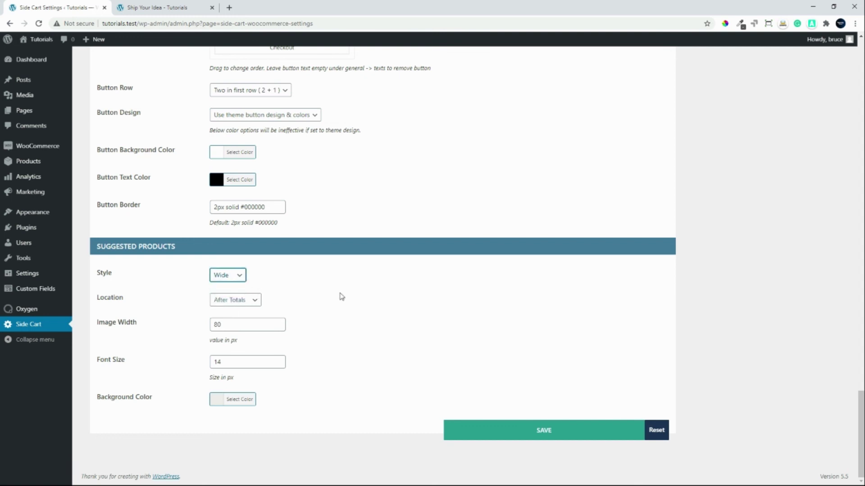
pyautogui.click(232, 325)
pyautogui.click(389, 334)
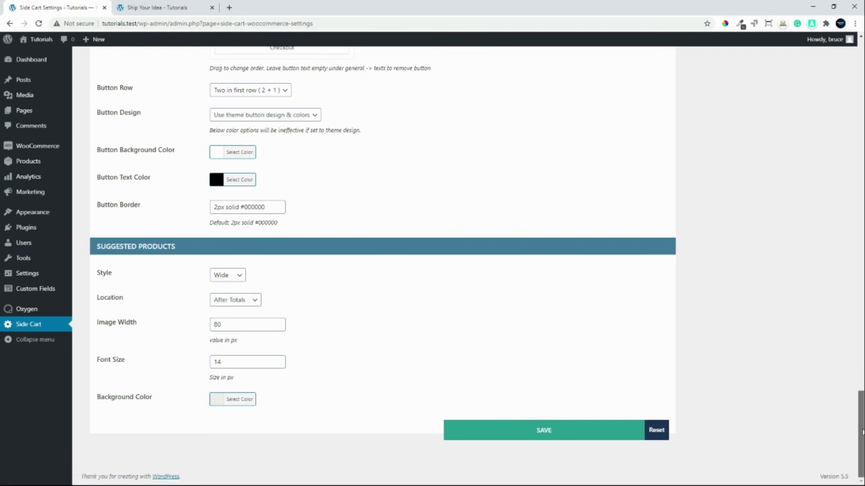
# Inspect the Advanced tab's custom CSS and Info templates status, then return to General
pyautogui.scroll(9, 860, 432)
pyautogui.scroll(10, 852, 96)
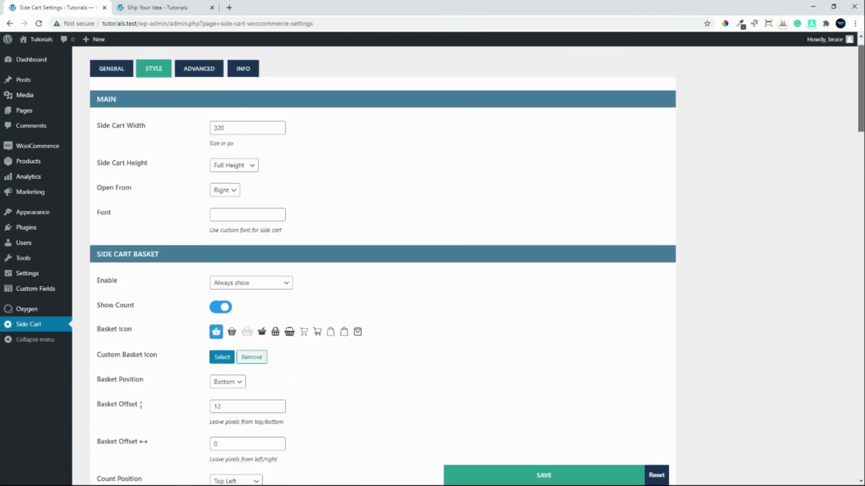
pyautogui.scroll(2, 852, 96)
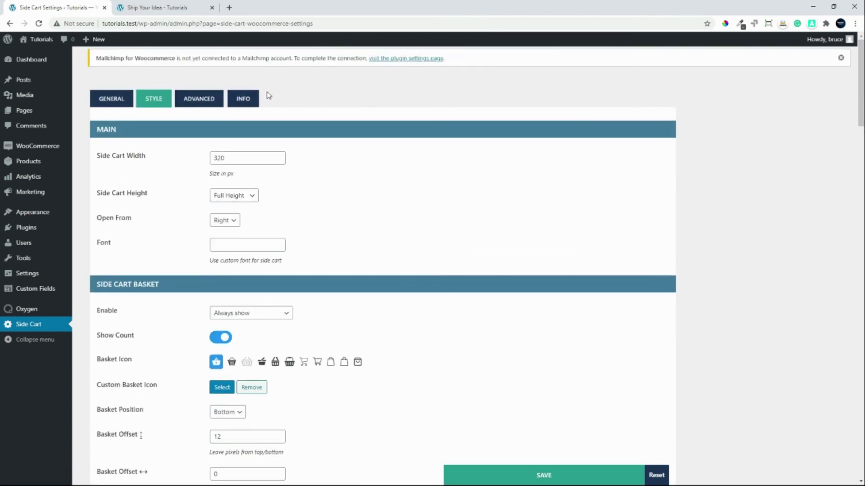
pyautogui.click(190, 101)
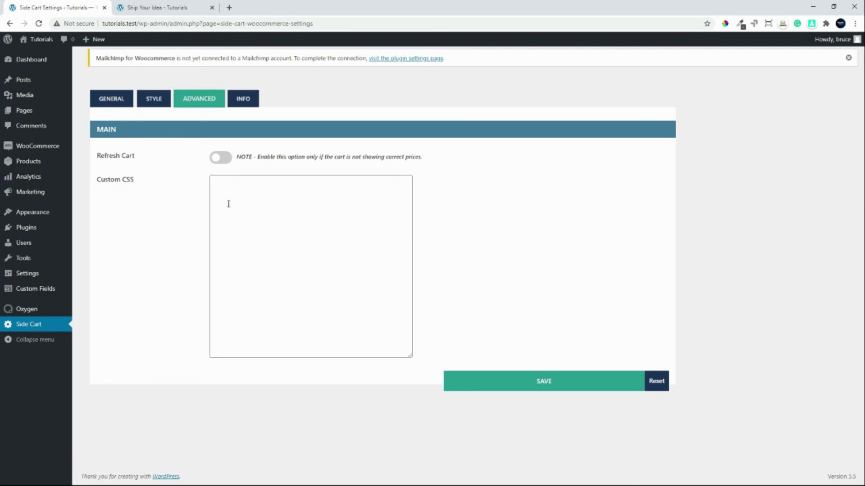
pyautogui.click(258, 199)
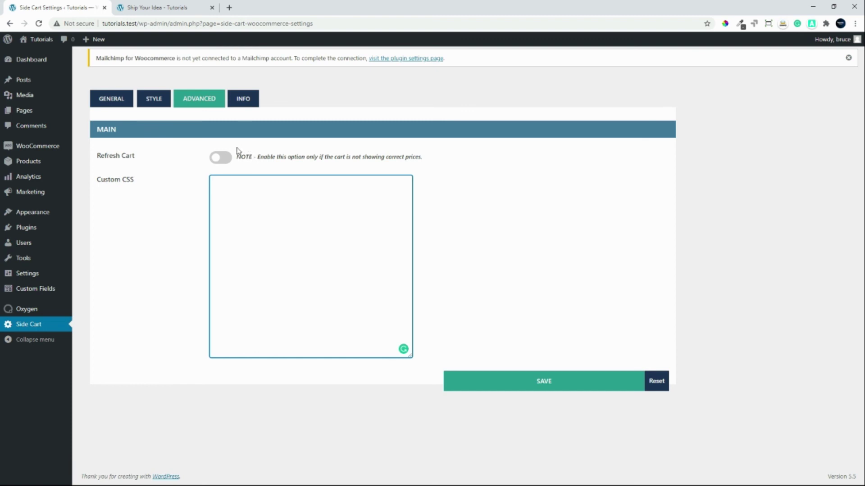
pyautogui.click(245, 100)
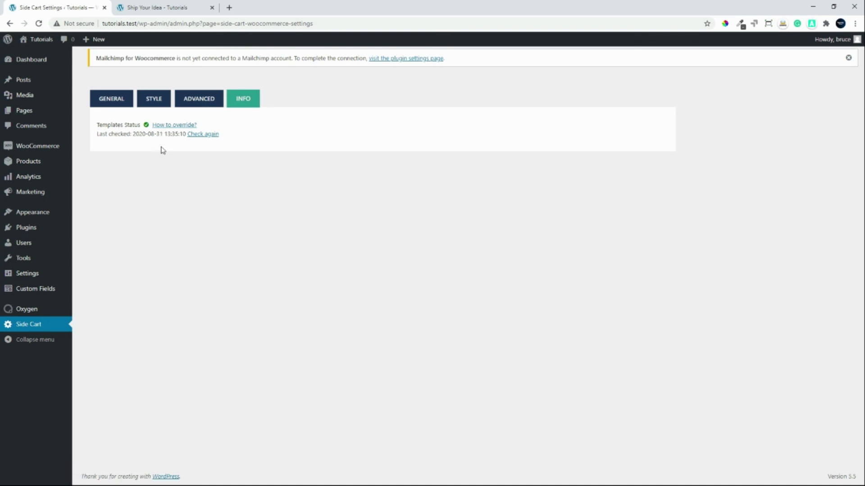
pyautogui.click(196, 104)
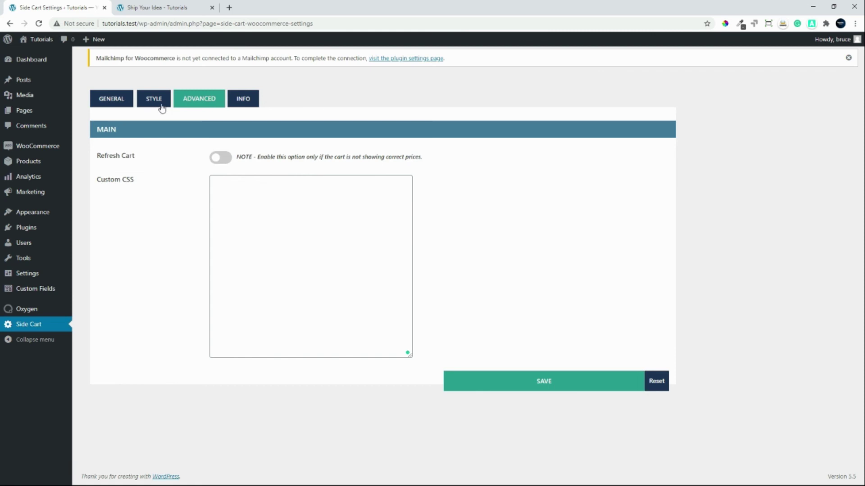
pyautogui.click(152, 99)
pyautogui.click(113, 101)
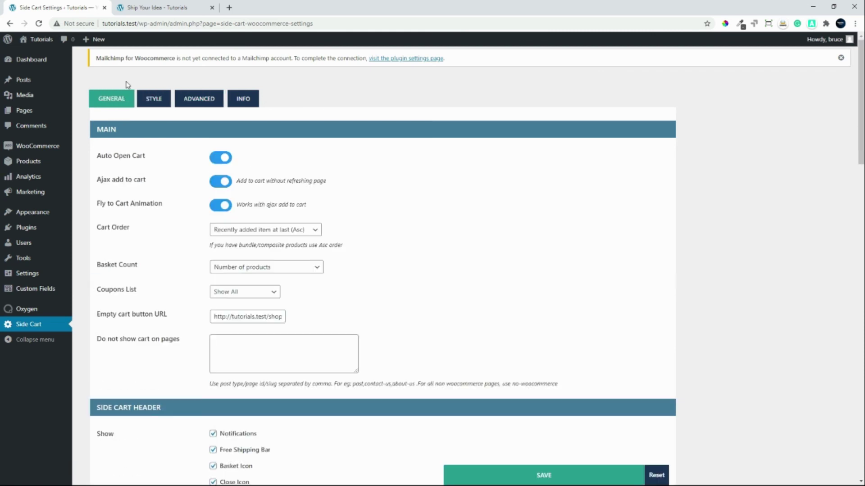
# Add the green Ship Your Idea shirt again and proceed to checkout from the side cart
pyautogui.click(167, 8)
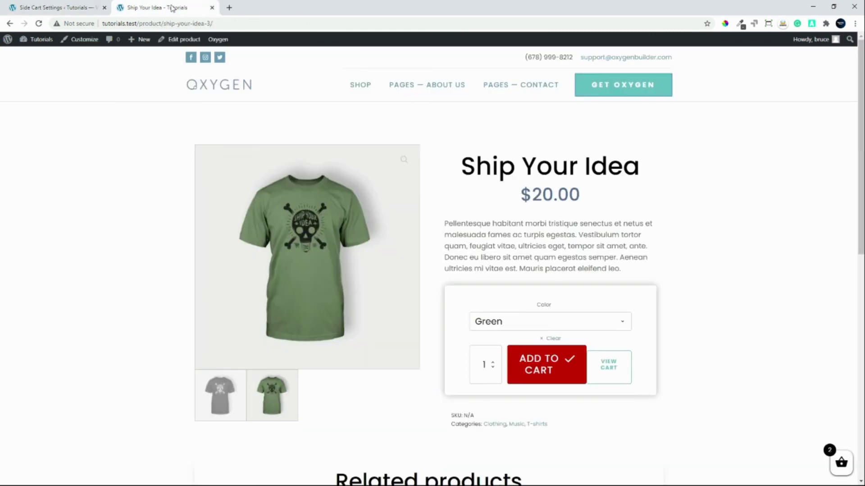
pyautogui.click(563, 369)
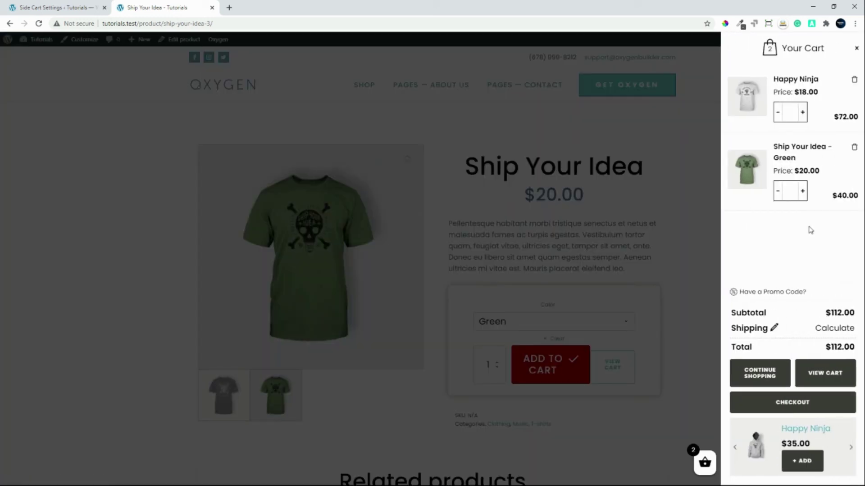
pyautogui.click(805, 408)
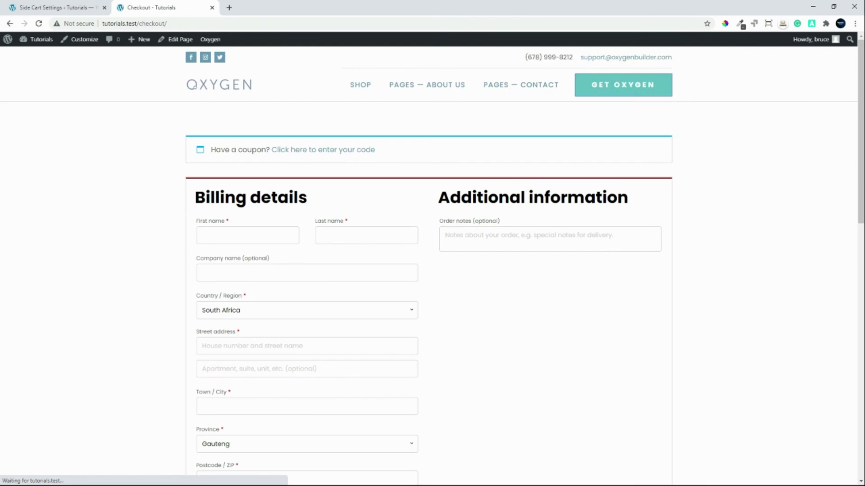
# Review the $112.00 two-item order on the checkout page and go to the Shop page
pyautogui.scroll(-10, 850, 373)
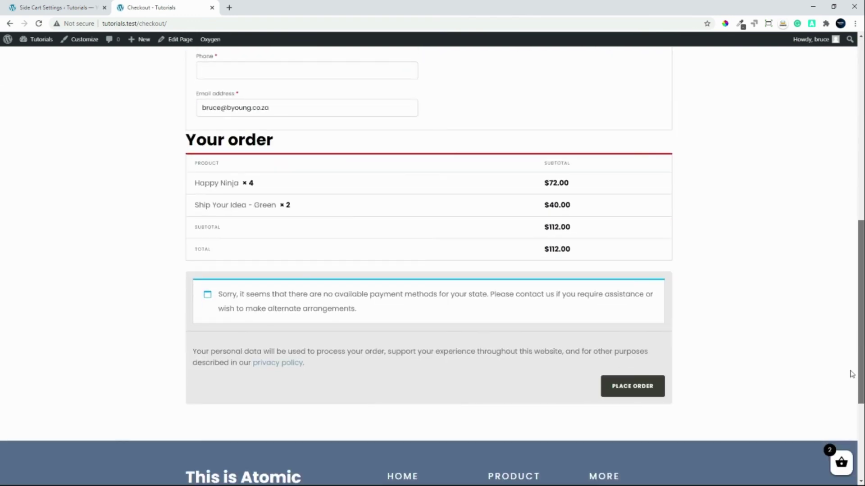
pyautogui.scroll(10, 850, 373)
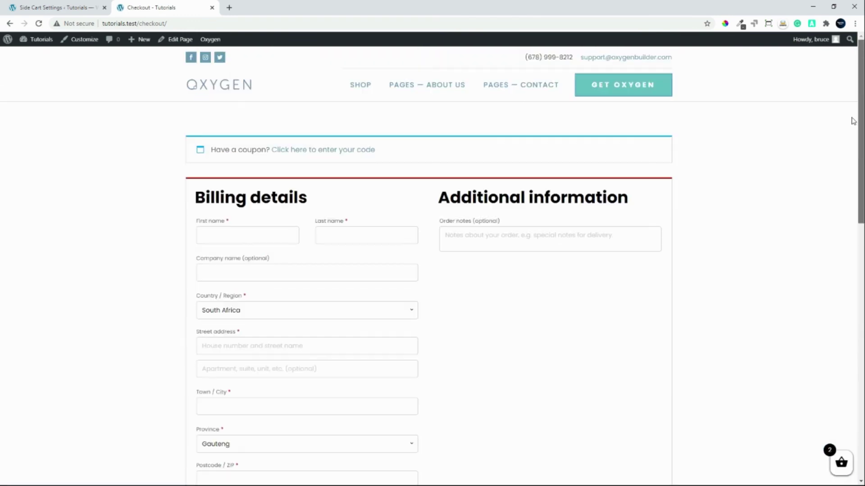
pyautogui.click(365, 85)
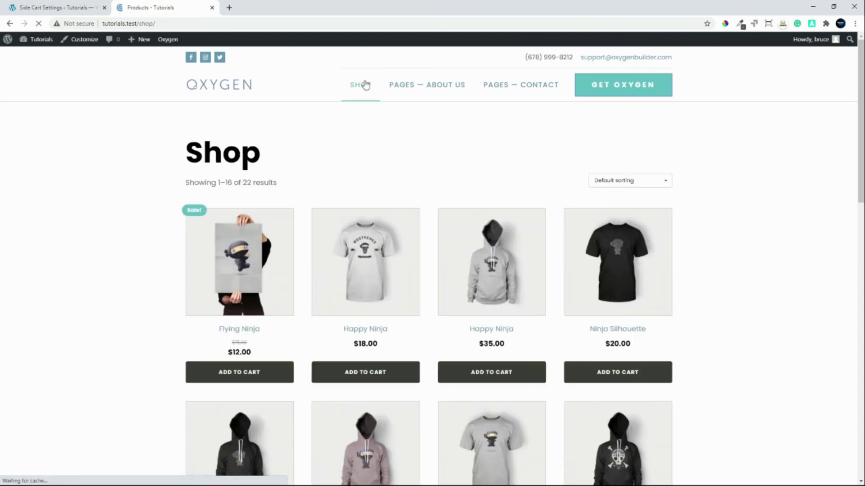